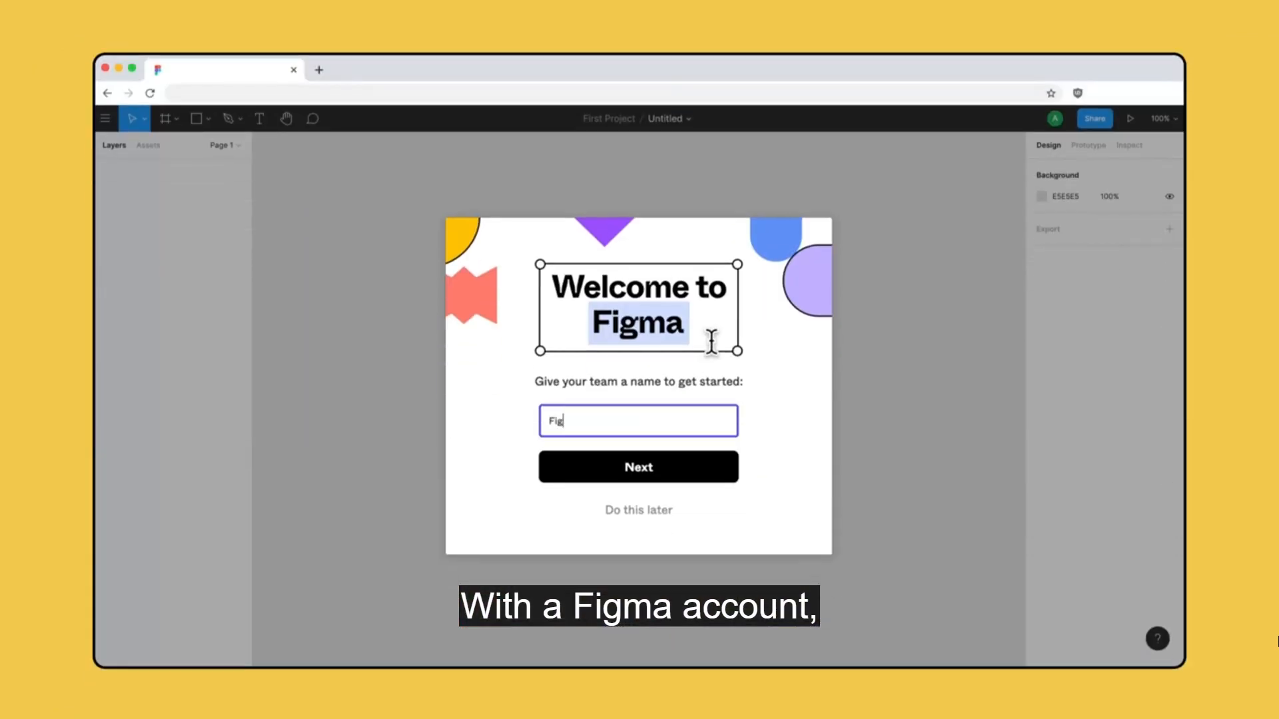
Name the new team "Figma for beginners" and continue the team setup.
type("ma for beginners")
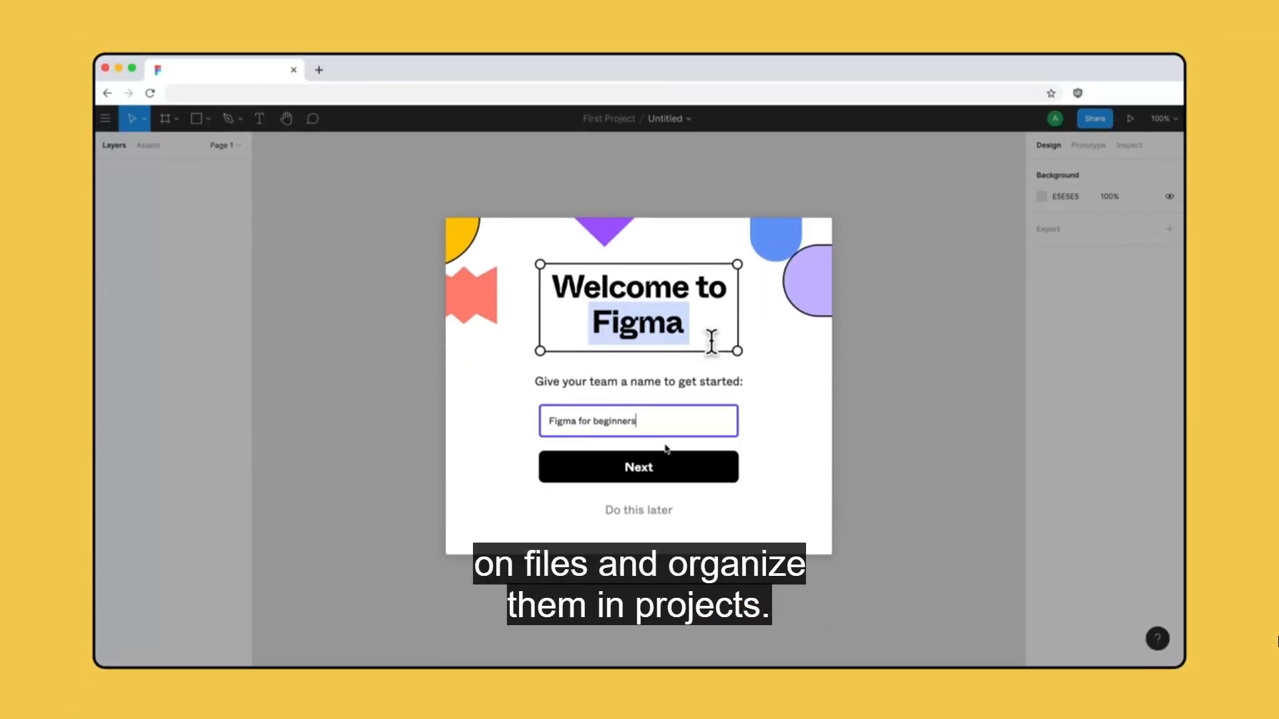
left_click(664, 469)
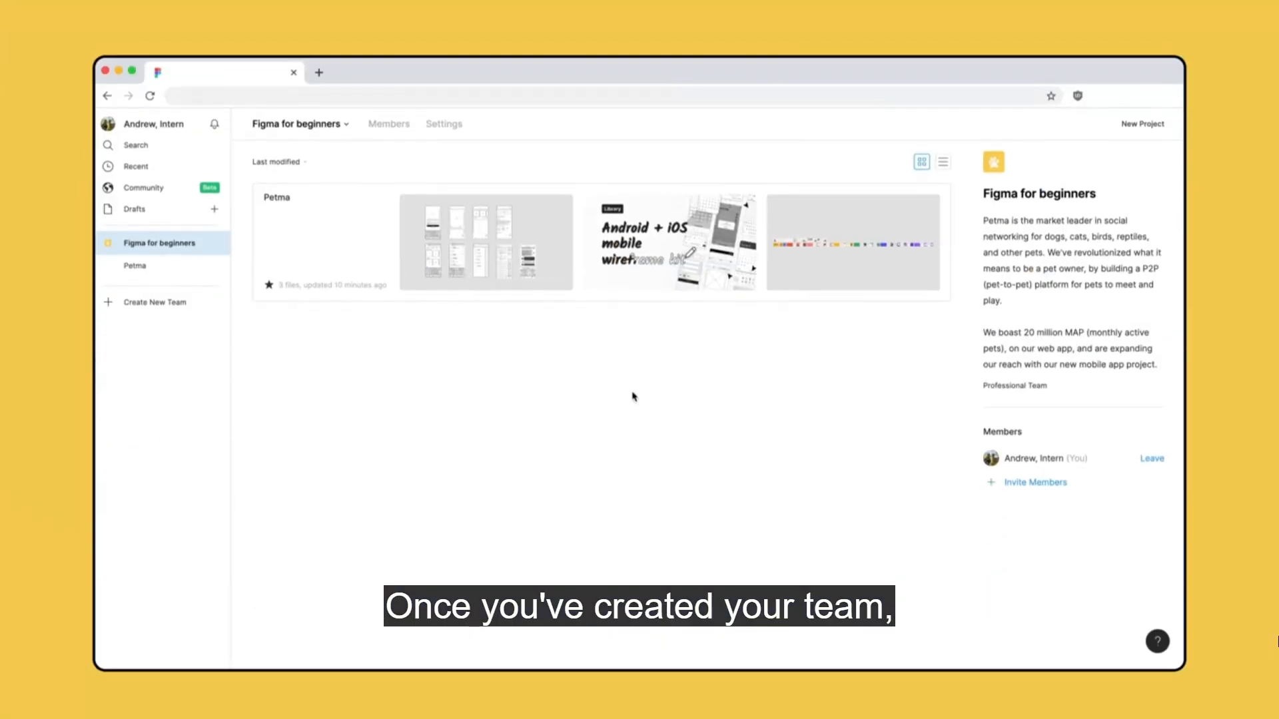
Prepare a team invitation for three members by e-mail address and give them "can edit" access.
left_click(1066, 481)
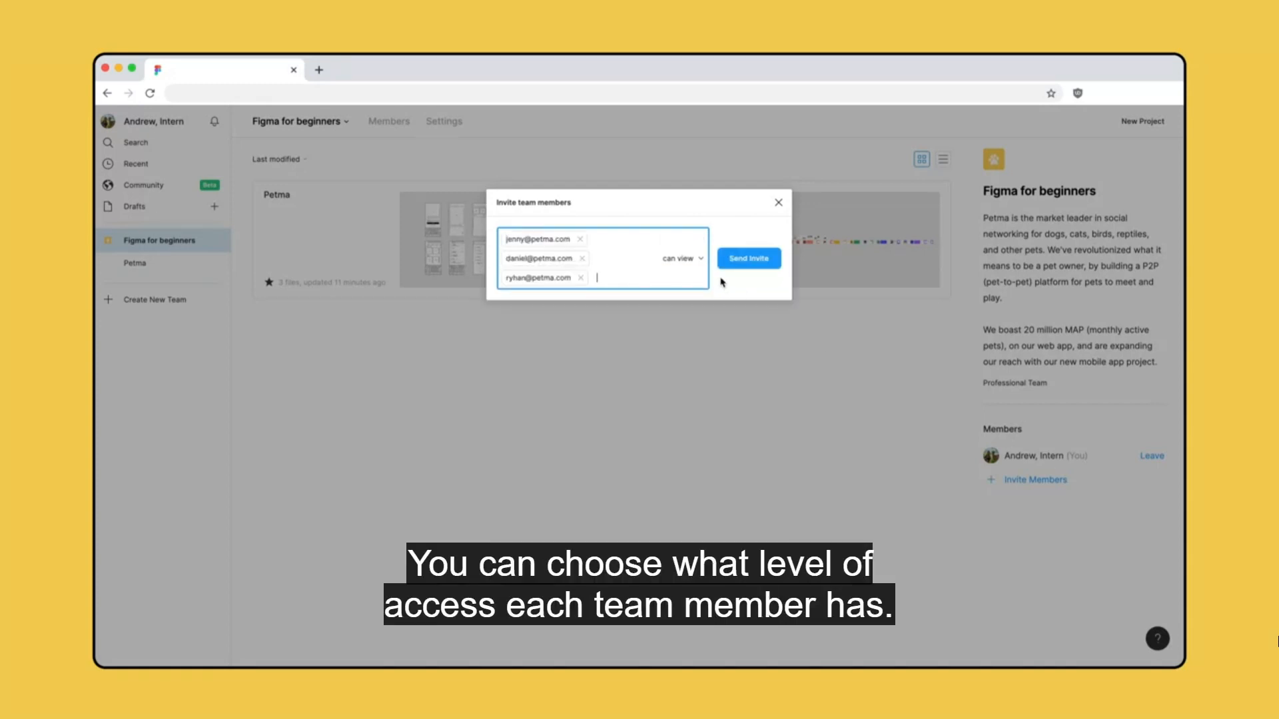
left_click(696, 260)
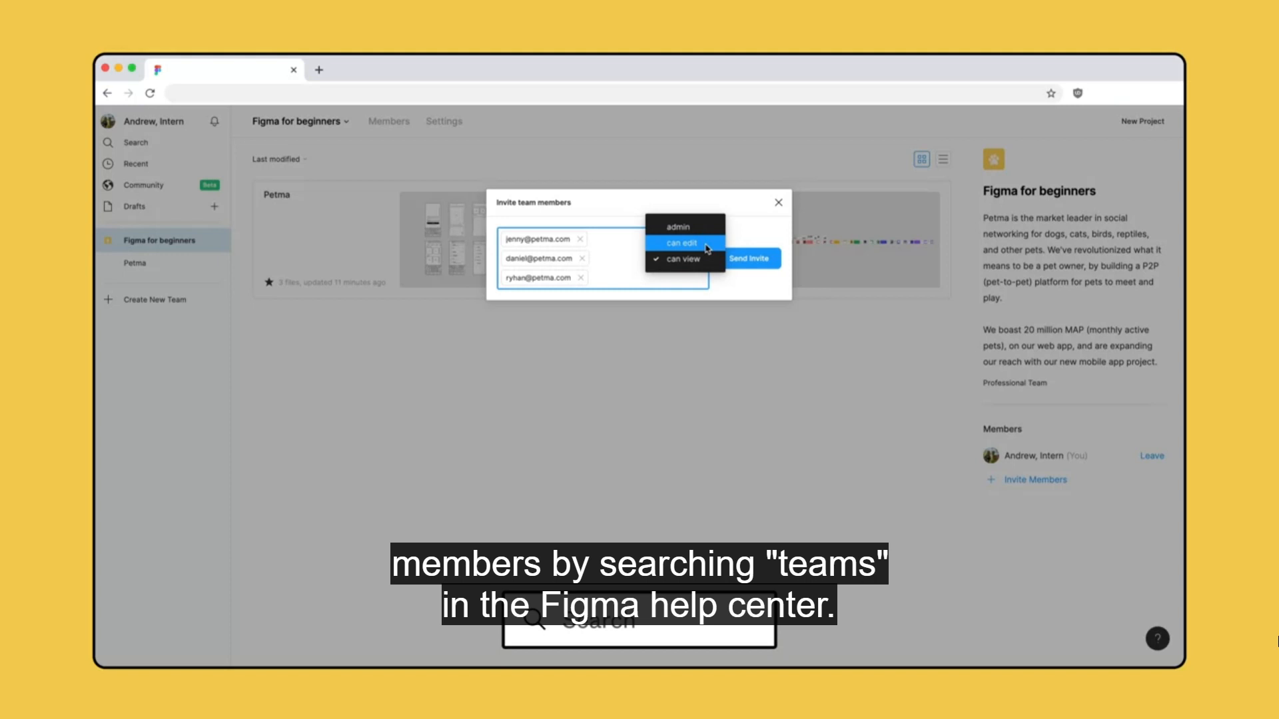
left_click(707, 248)
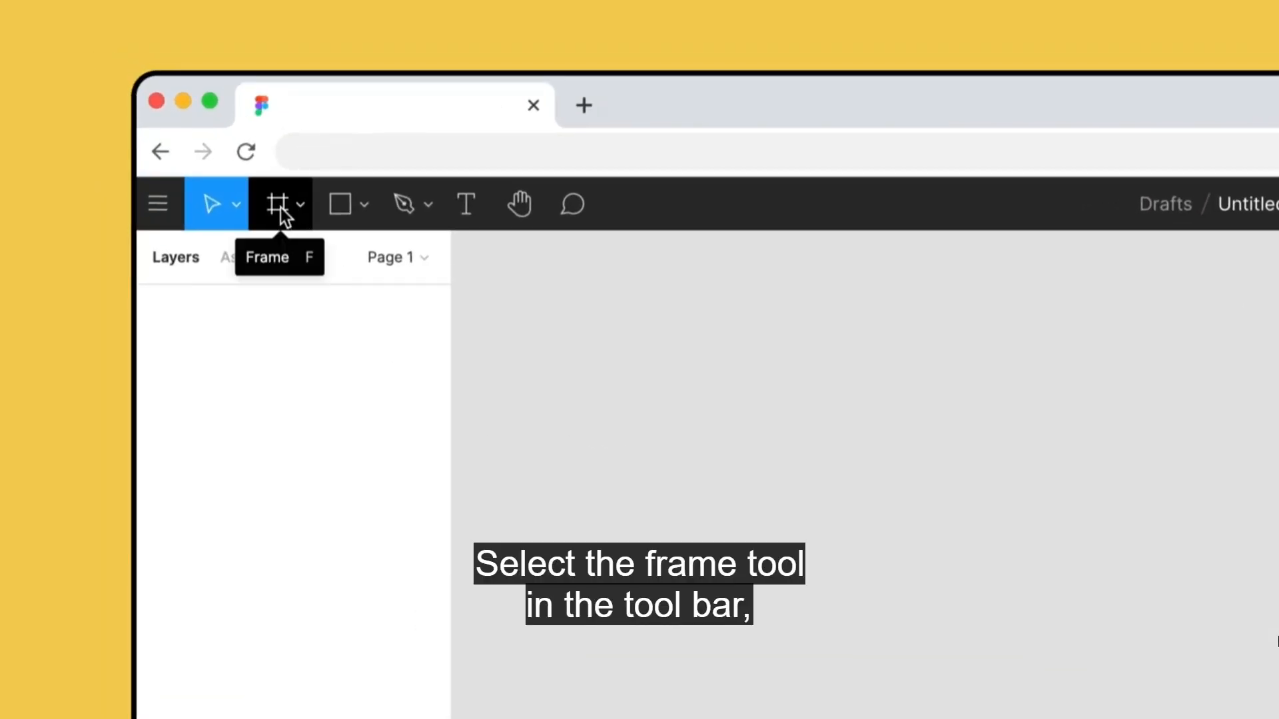
Add a Google Pixel 2 XL frame to the canvas and rename it "home".
left_click(281, 208)
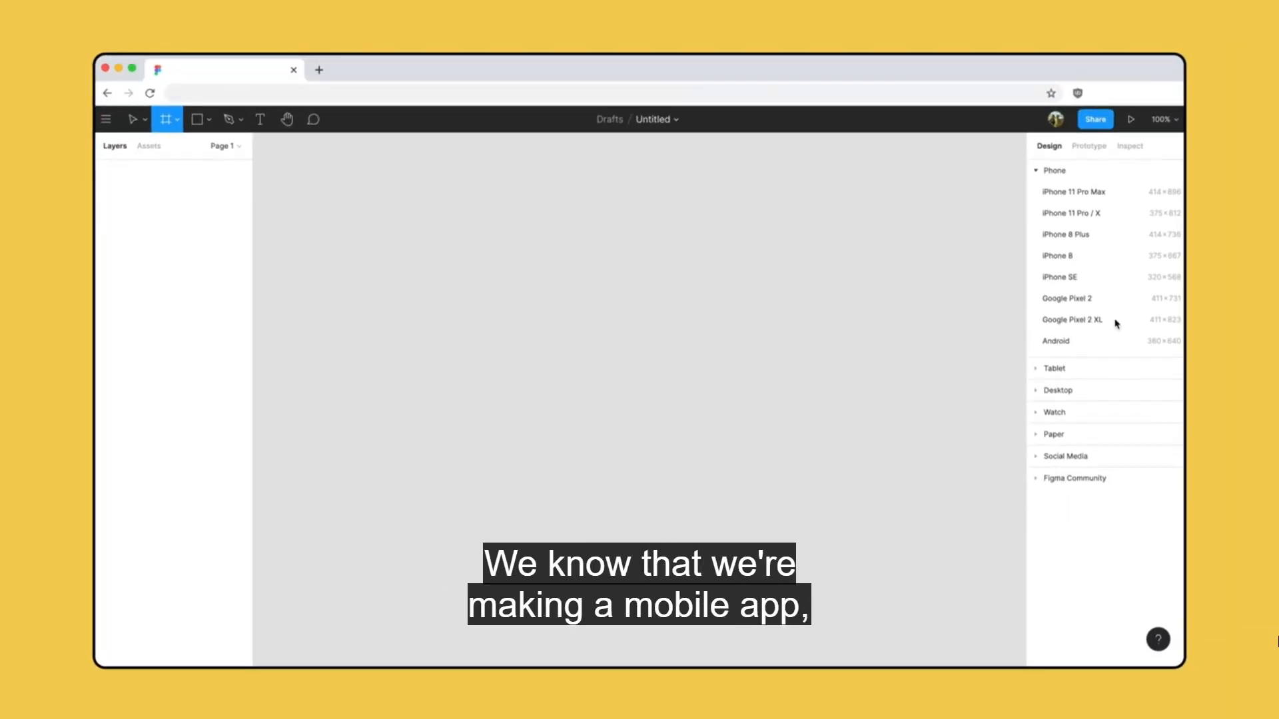
left_click(1116, 322)
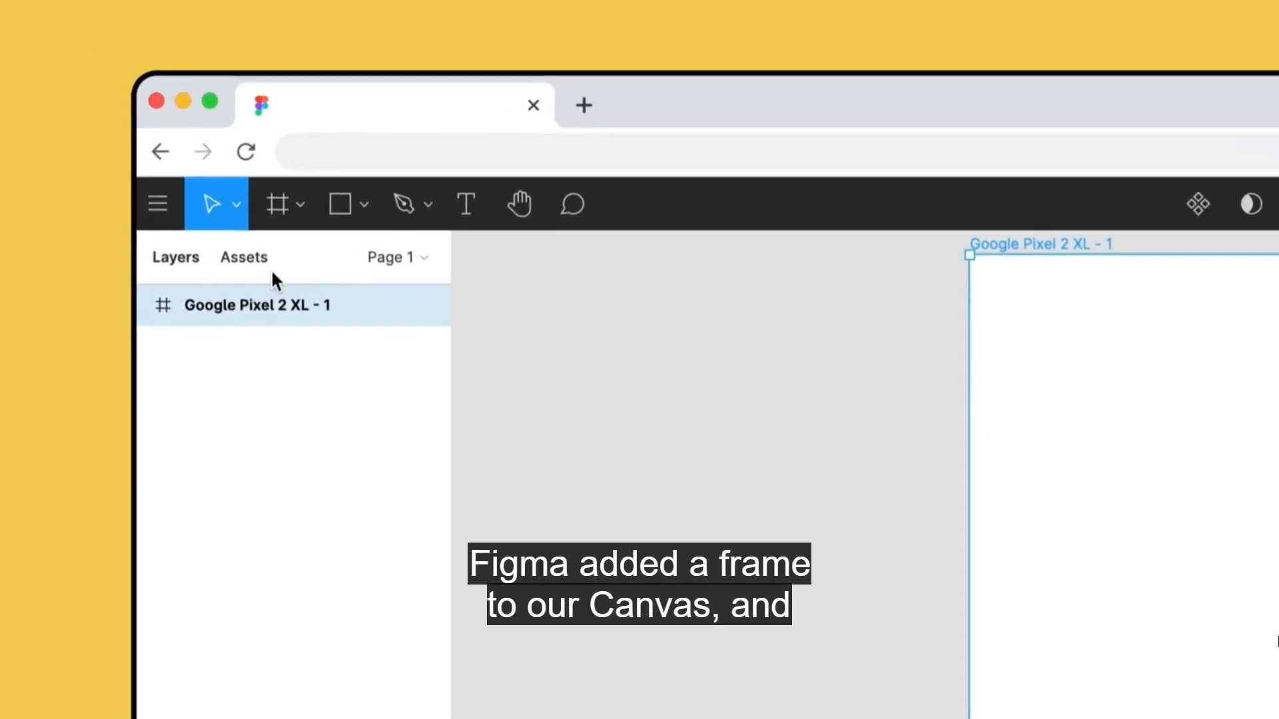
right_click(318, 308)
left_click(448, 574)
type("home")
key("Return")
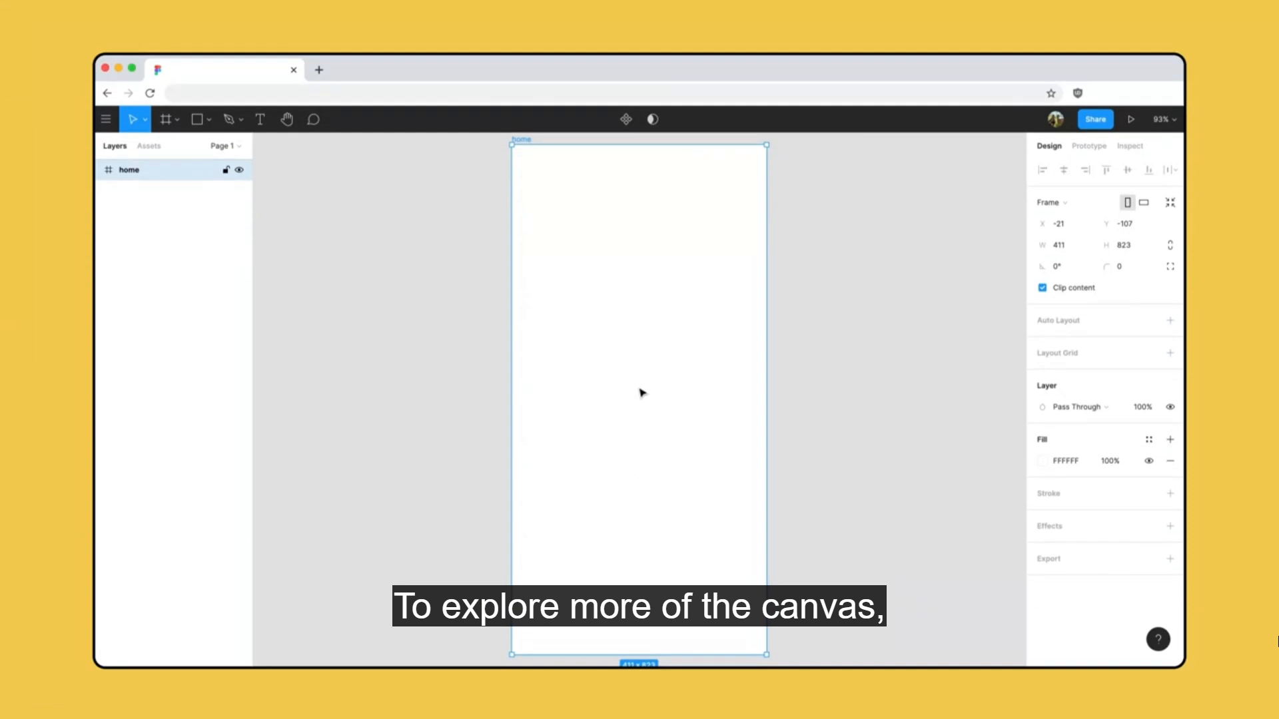
Explore the canvas around the home frame by panning and zooming, and finish with Zoom to Fit.
scroll(641, 393, "right", 3)
scroll(641, 393, "left", 6)
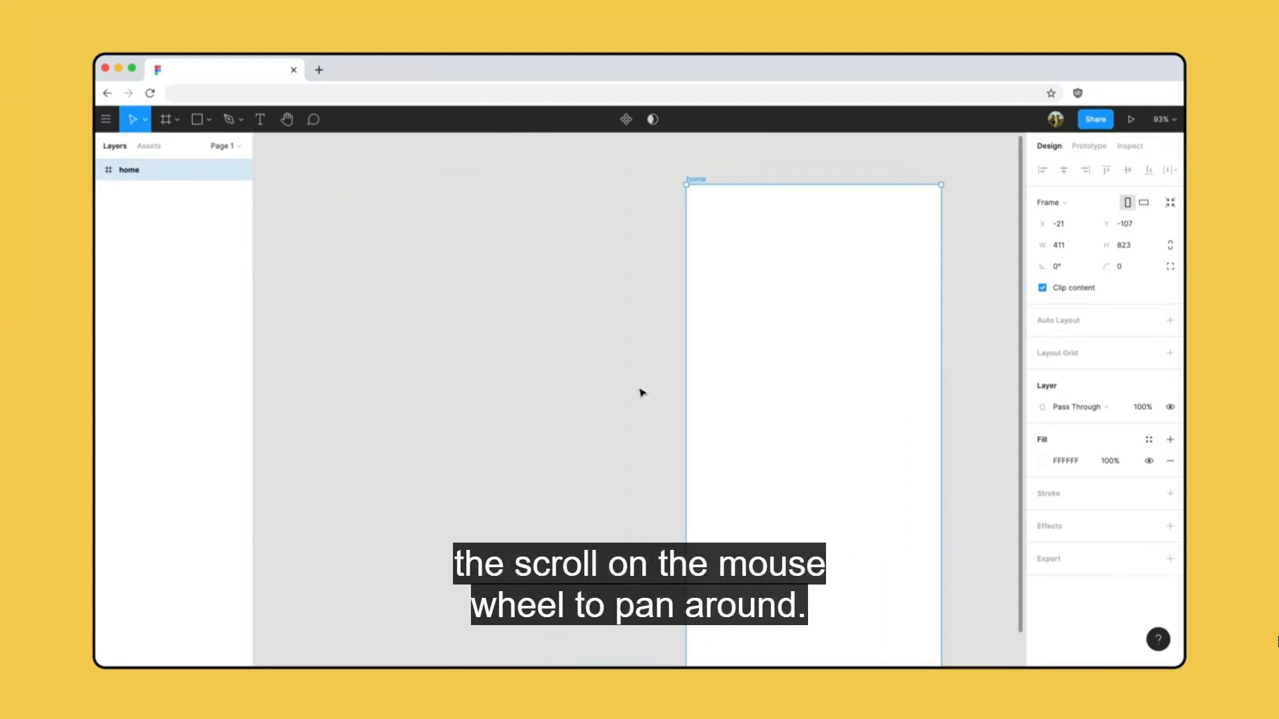
left_click_drag(637, 388, 455, 364)
scroll(457, 366, "down", 5)
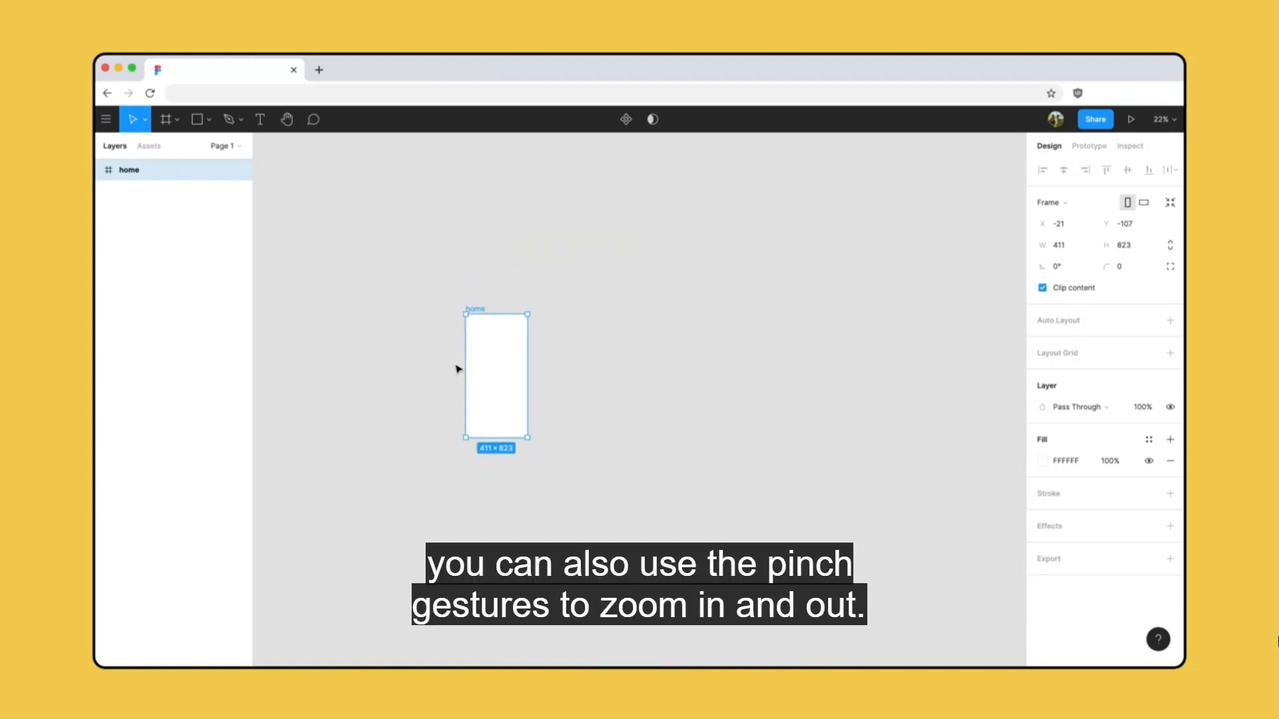
scroll(457, 369, "up", 10)
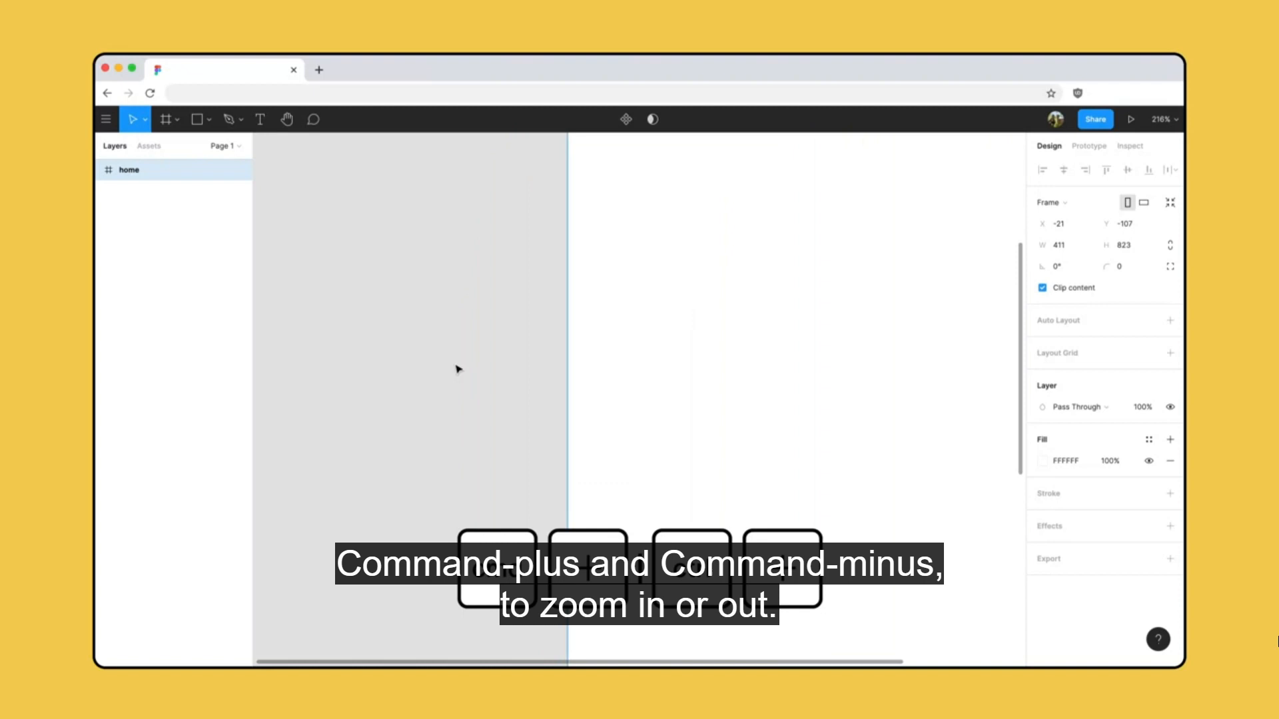
key("super+minus")
key("super+minus")
key("super+minus")
key("super+plus")
key("super+plus")
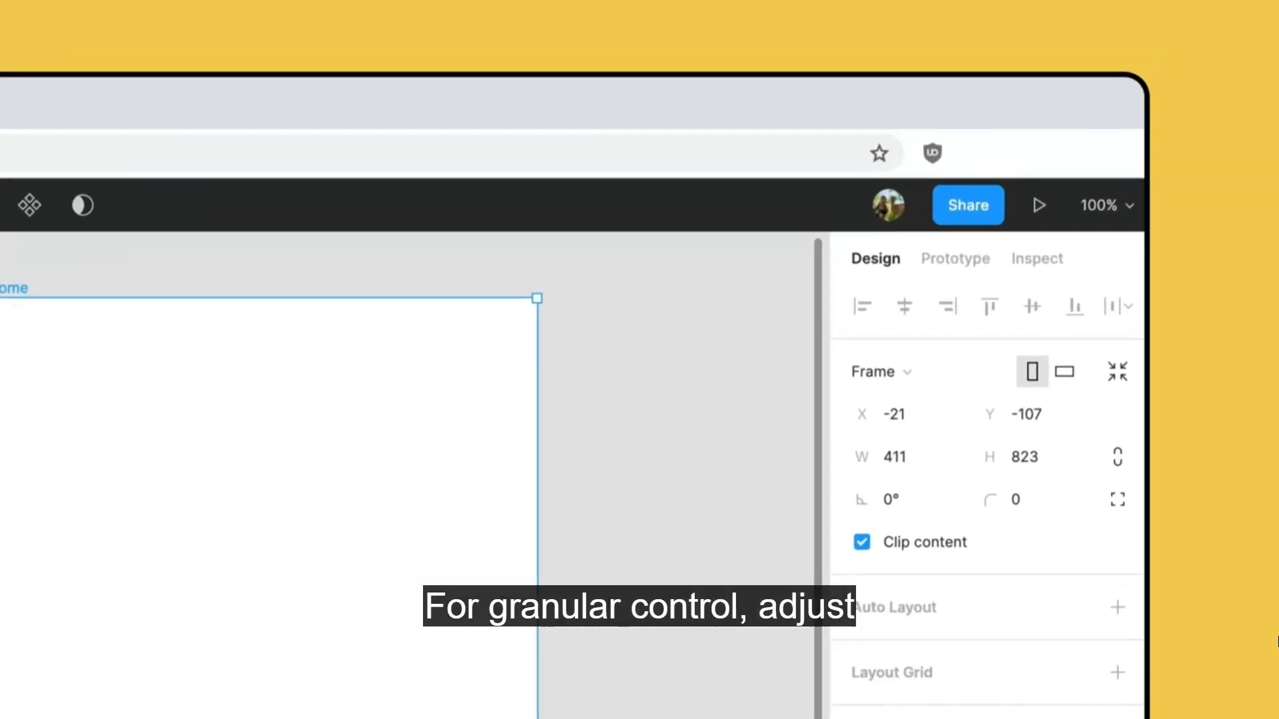
left_click(1164, 120)
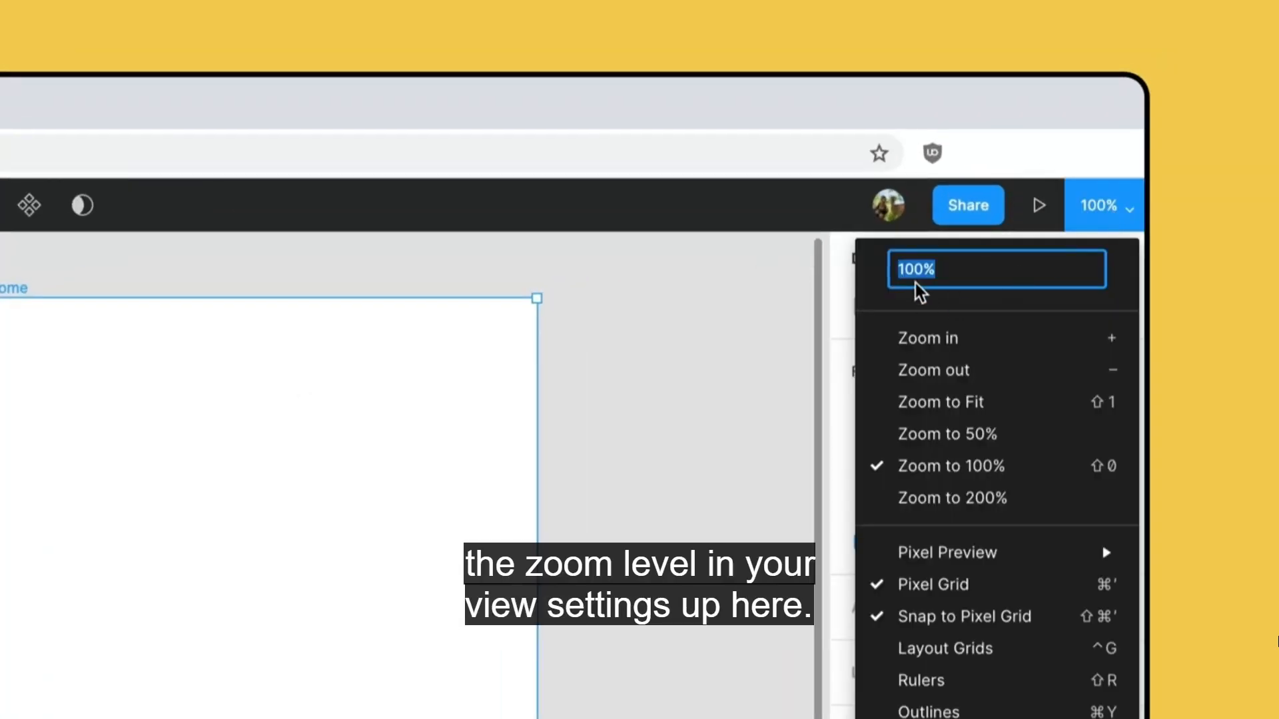
left_click(1022, 401)
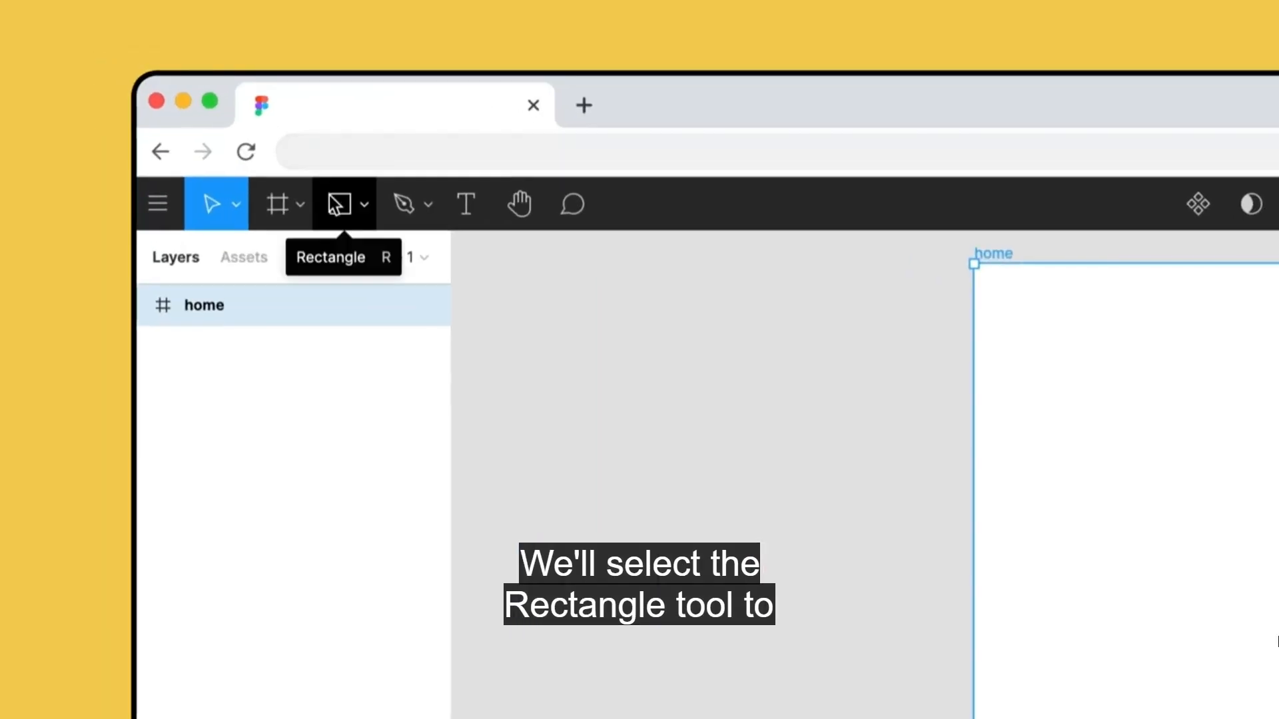
Draw a rectangle about 348 × 247 in the upper half of the home frame.
left_click(197, 119)
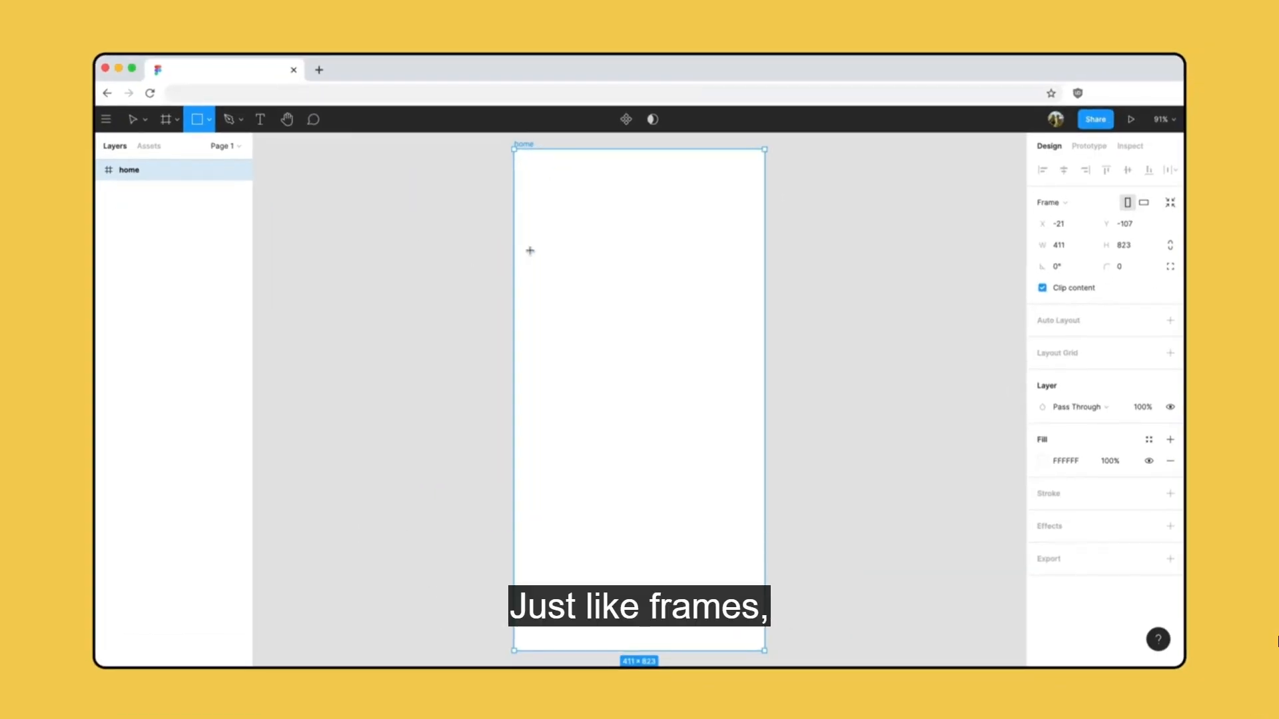
mouse_move(1003, 465)
left_mouse_down()
mouse_move(1197, 622)
mouse_move(1278, 718)
left_mouse_up()
left_click_drag(735, 405, 741, 403)
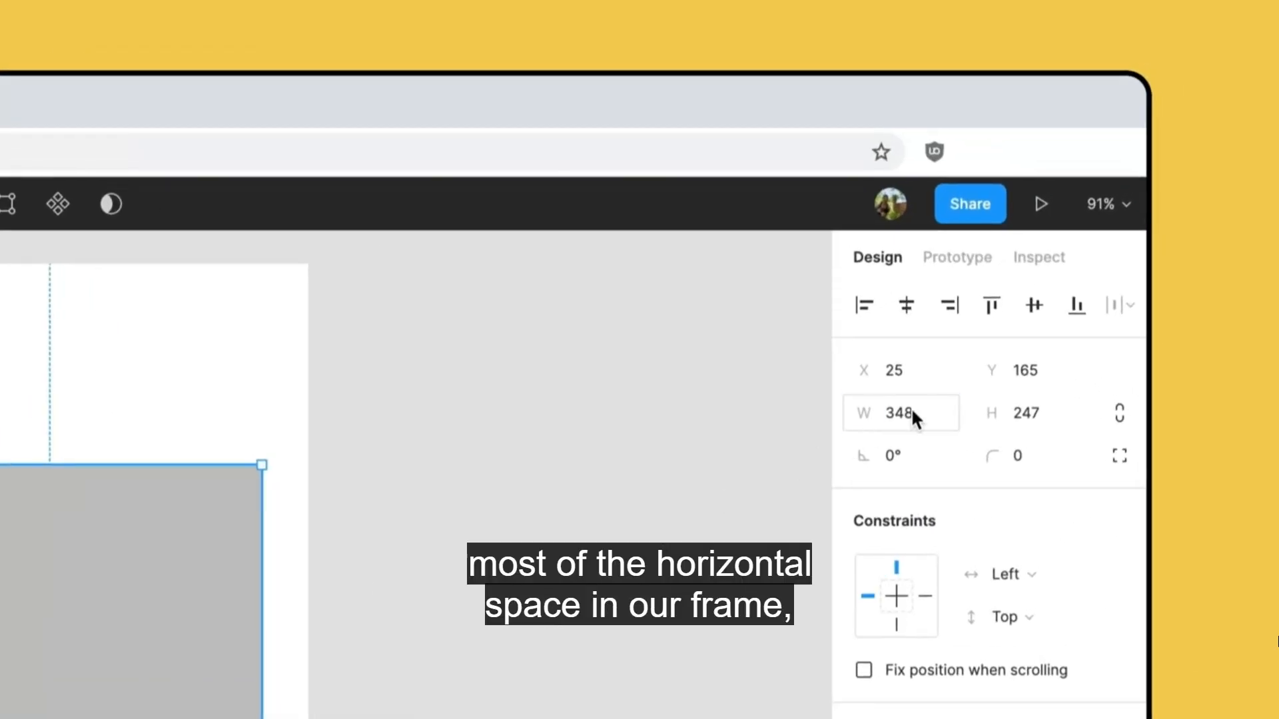
Set the rectangle's width to 380 and height to 300, and move it to about X 16, Y 156 in the frame.
left_click(912, 414)
type("380")
key("Tab")
type("300")
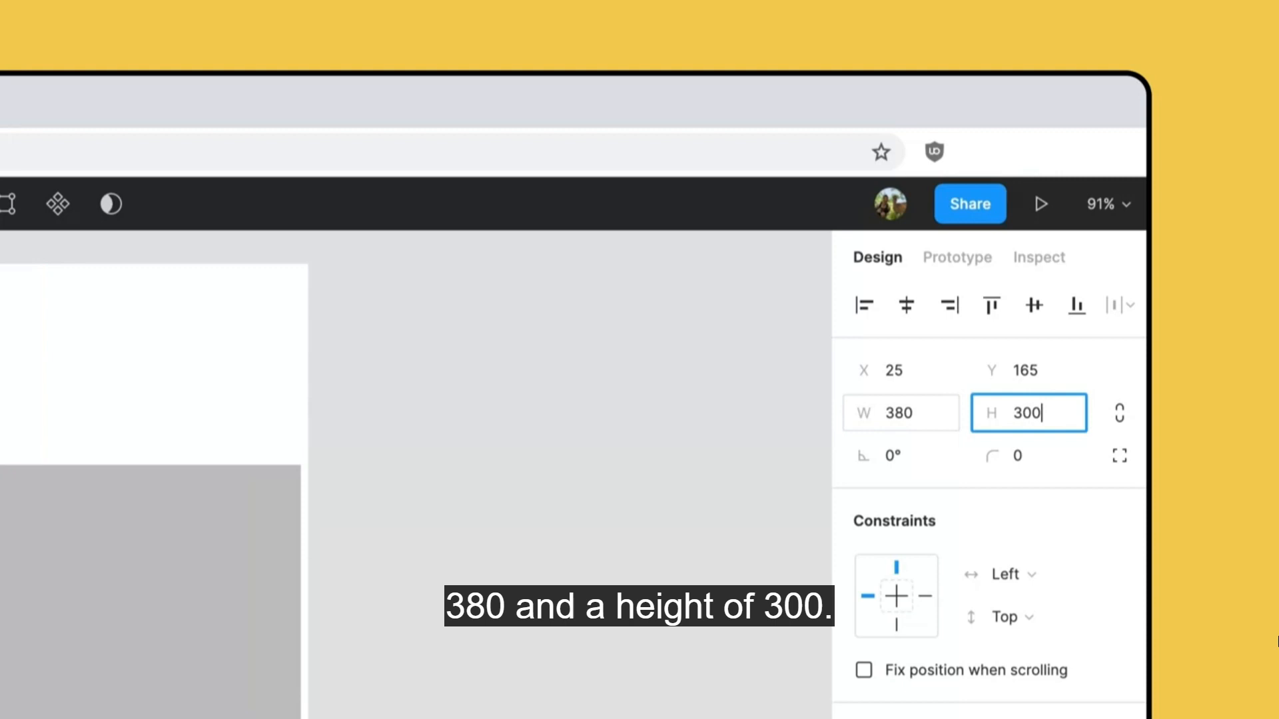
key("Return")
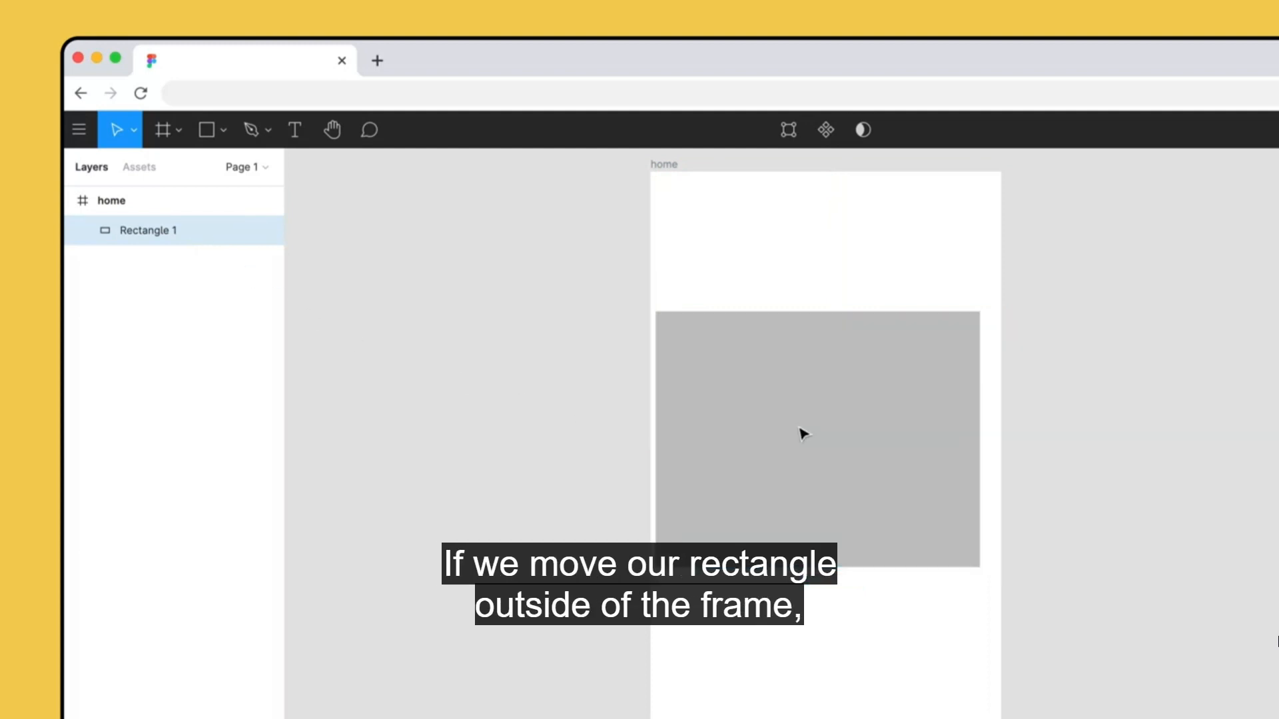
left_click_drag(803, 433, 828, 429)
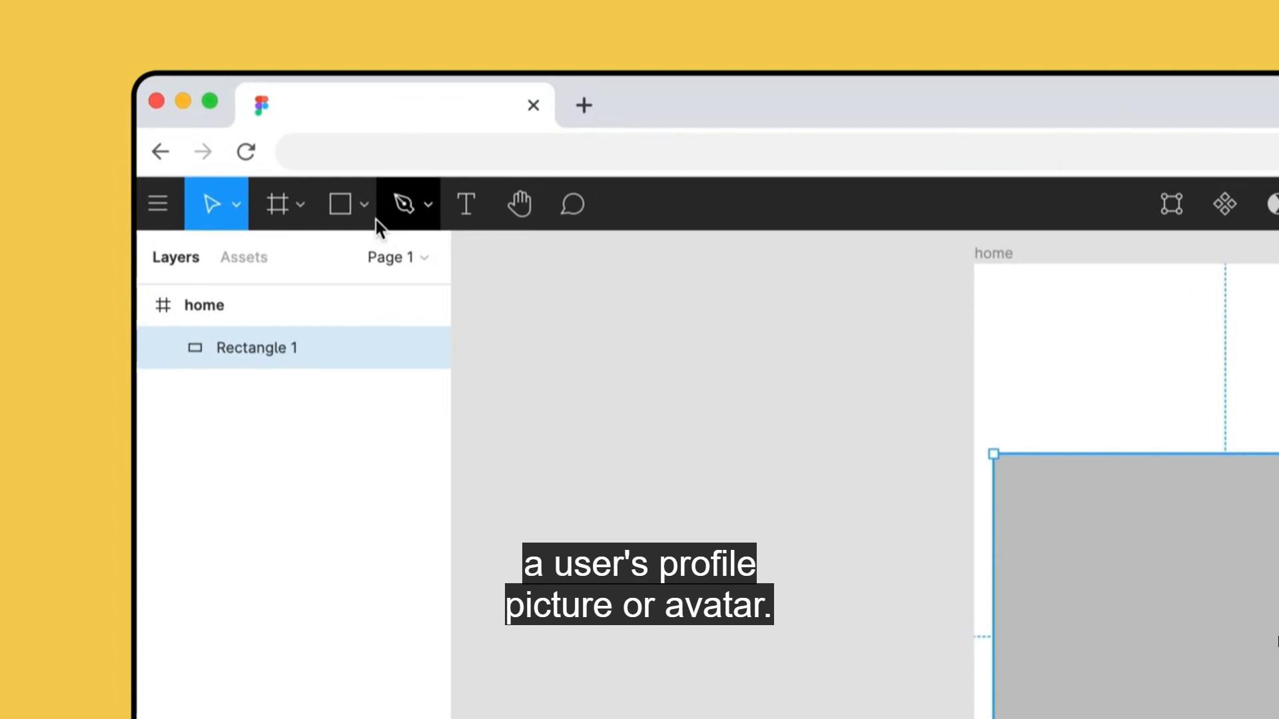
Draw a circle about 30 × 30 with the Ellipse tool above the rectangle's left end.
left_click(210, 129)
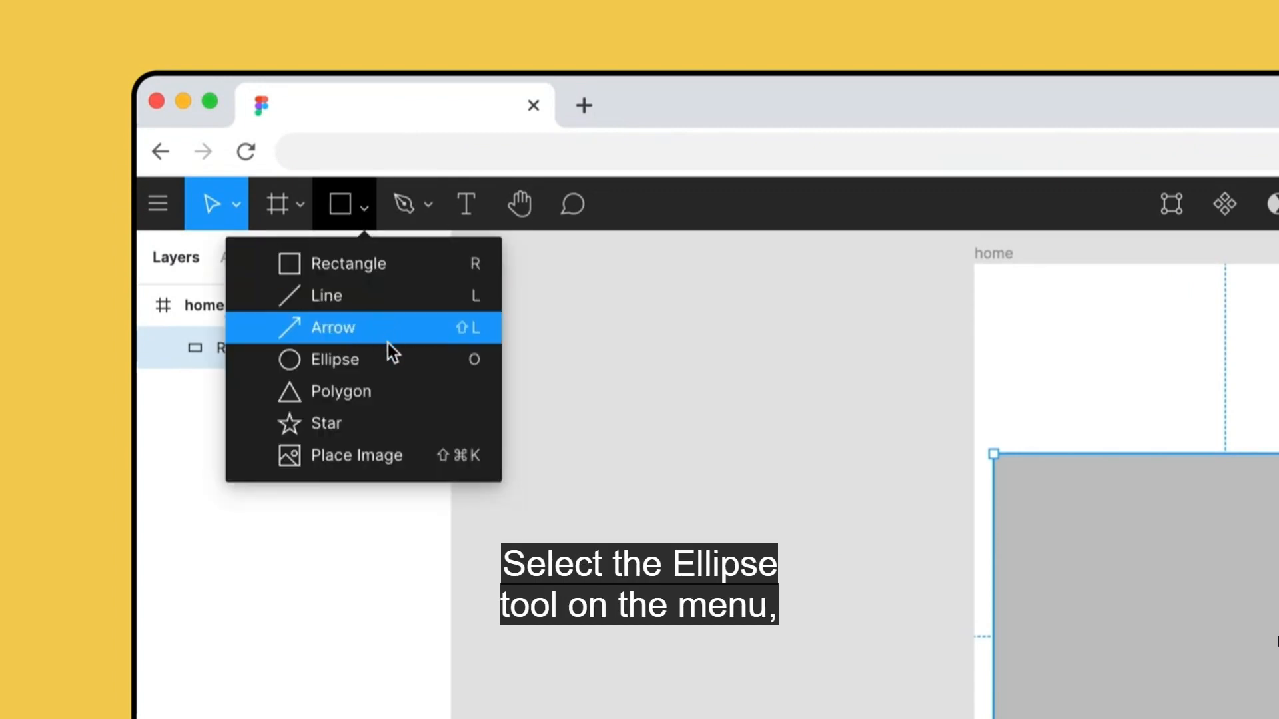
left_click(426, 360)
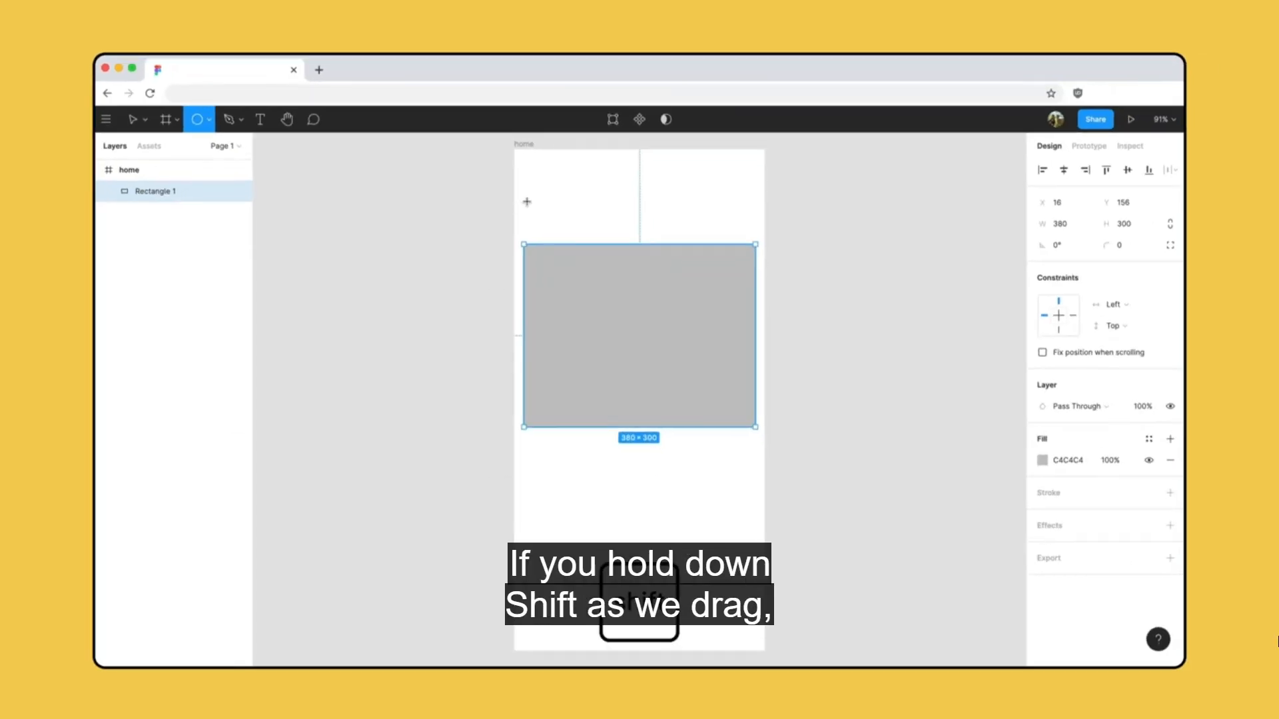
left_click_drag(527, 202, 547, 211)
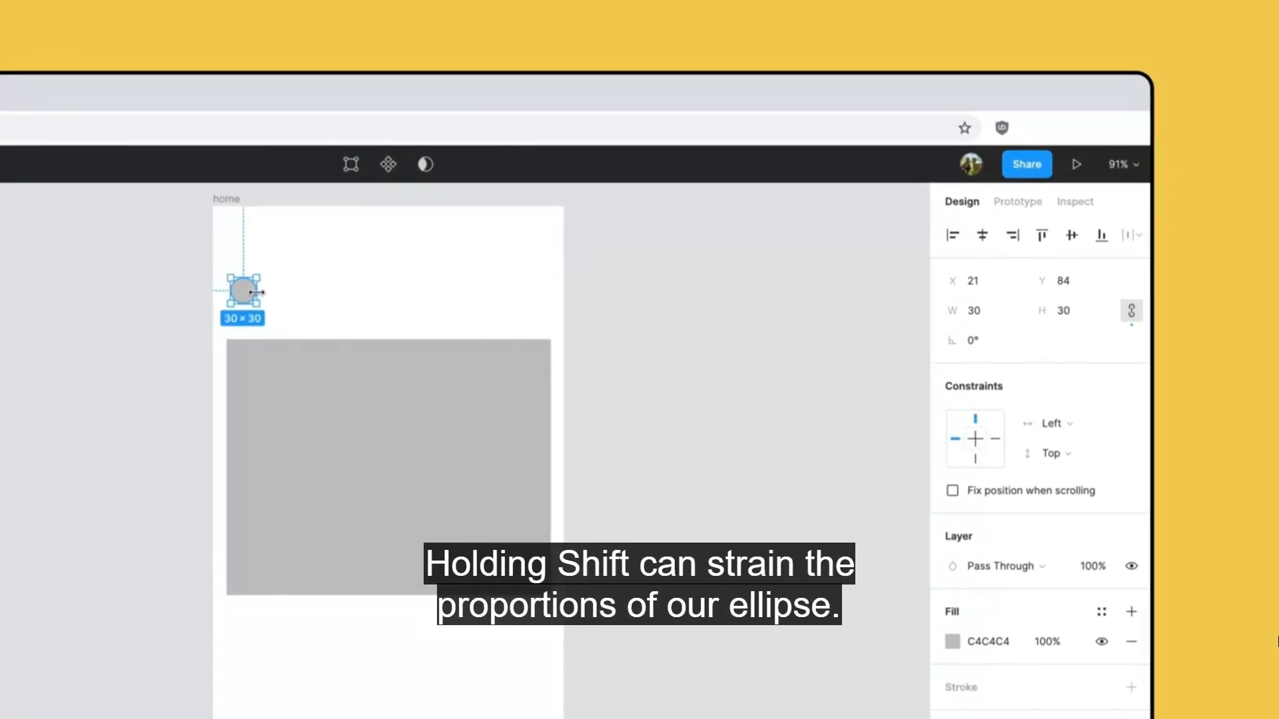
Set the circle's width to 28 and nudge it up to 30.
left_click(984, 301)
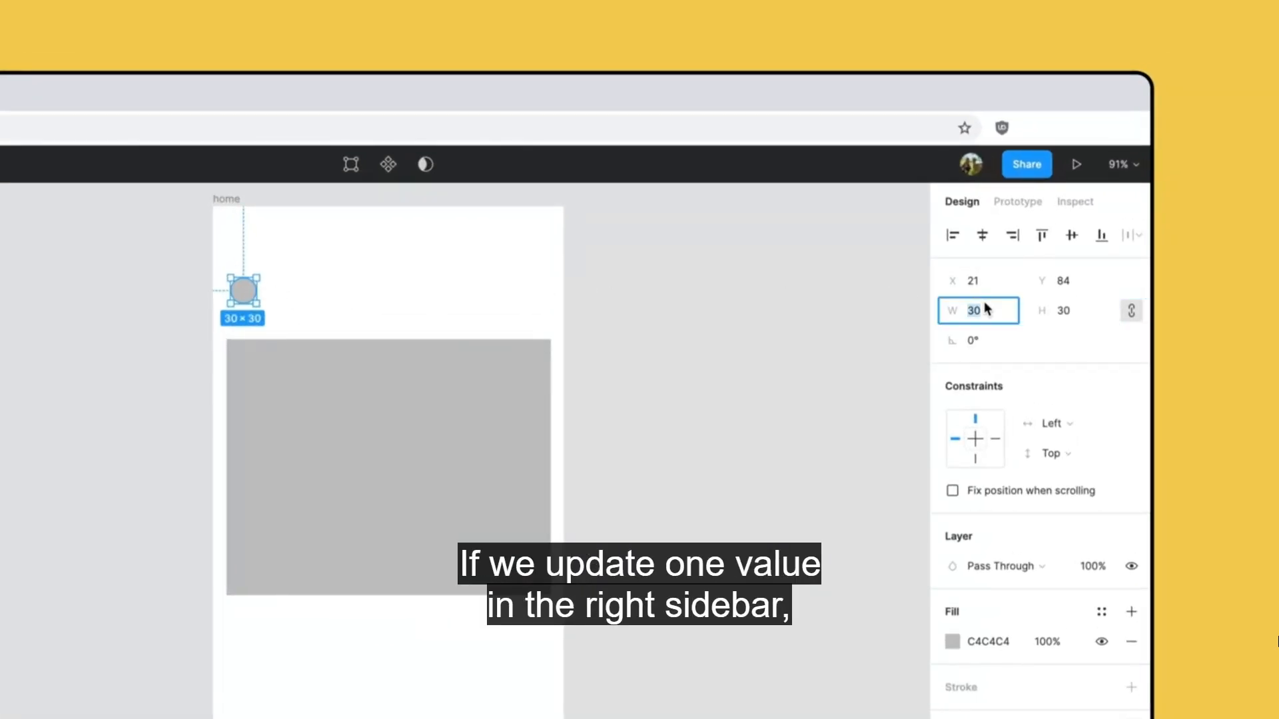
type("28")
key("Return")
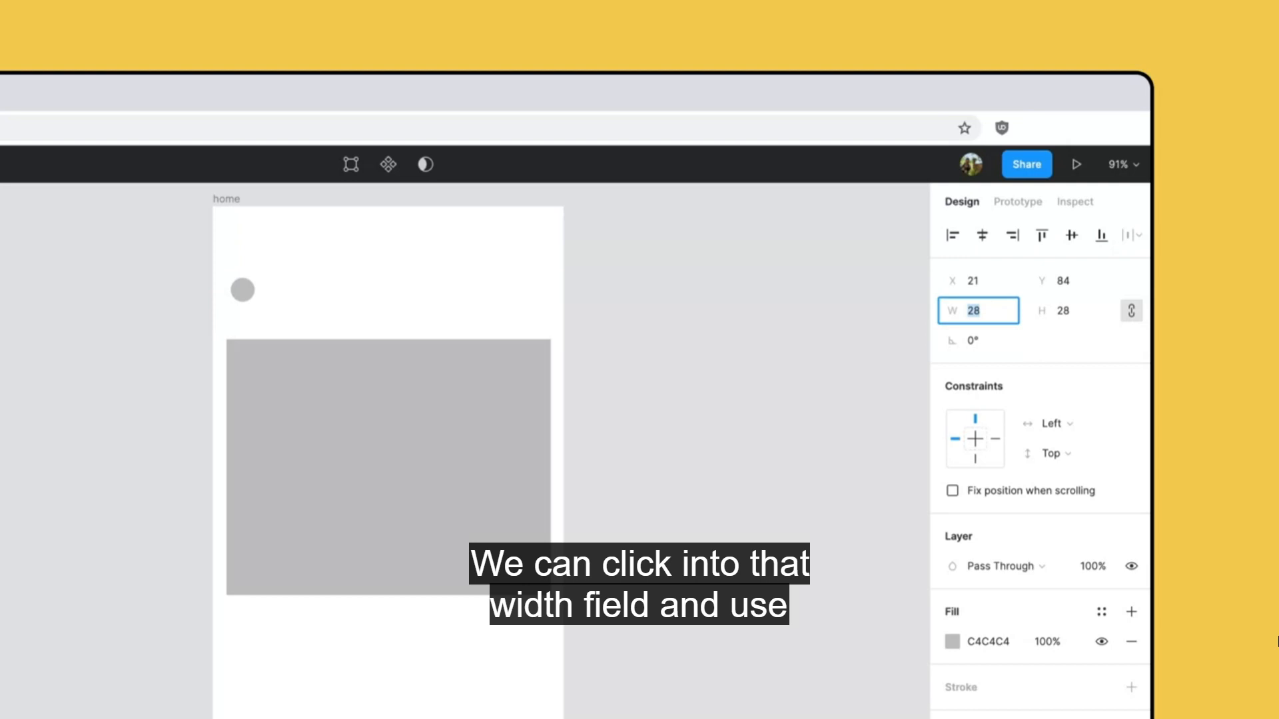
key("Up")
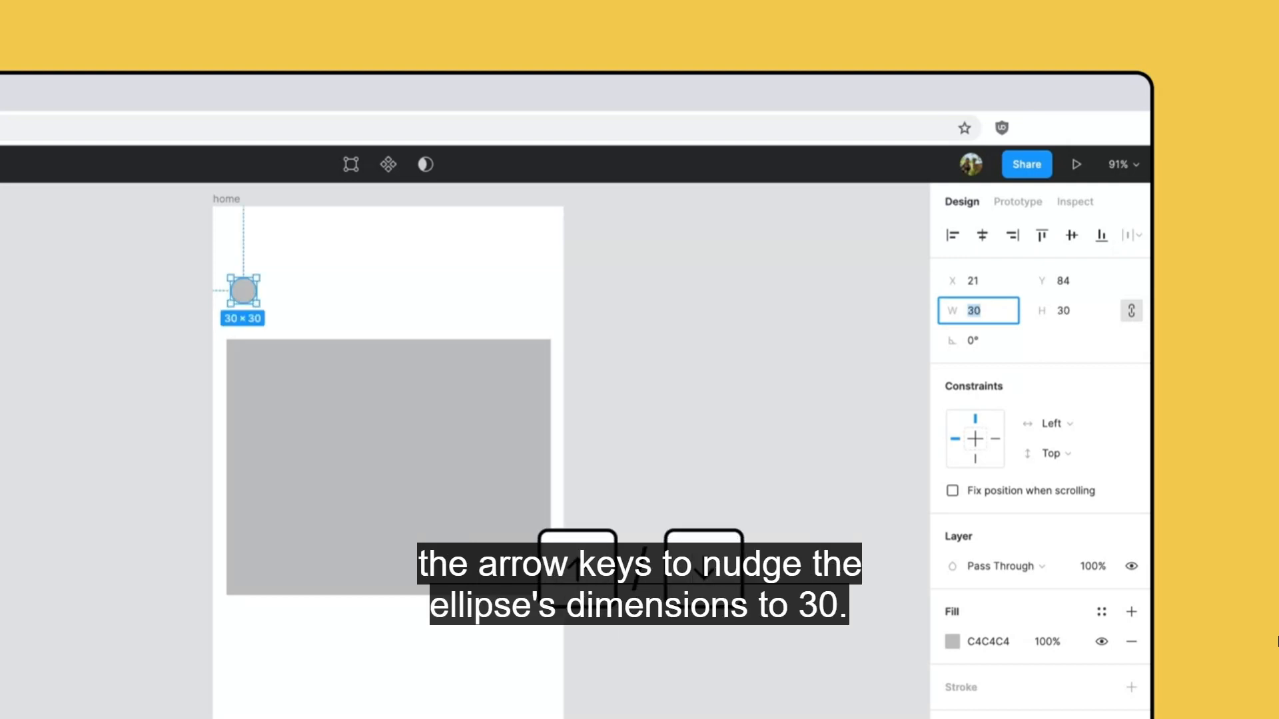
Enlarge the circle to 40 × 40 using the equation 30+10 for its width.
key("Right")
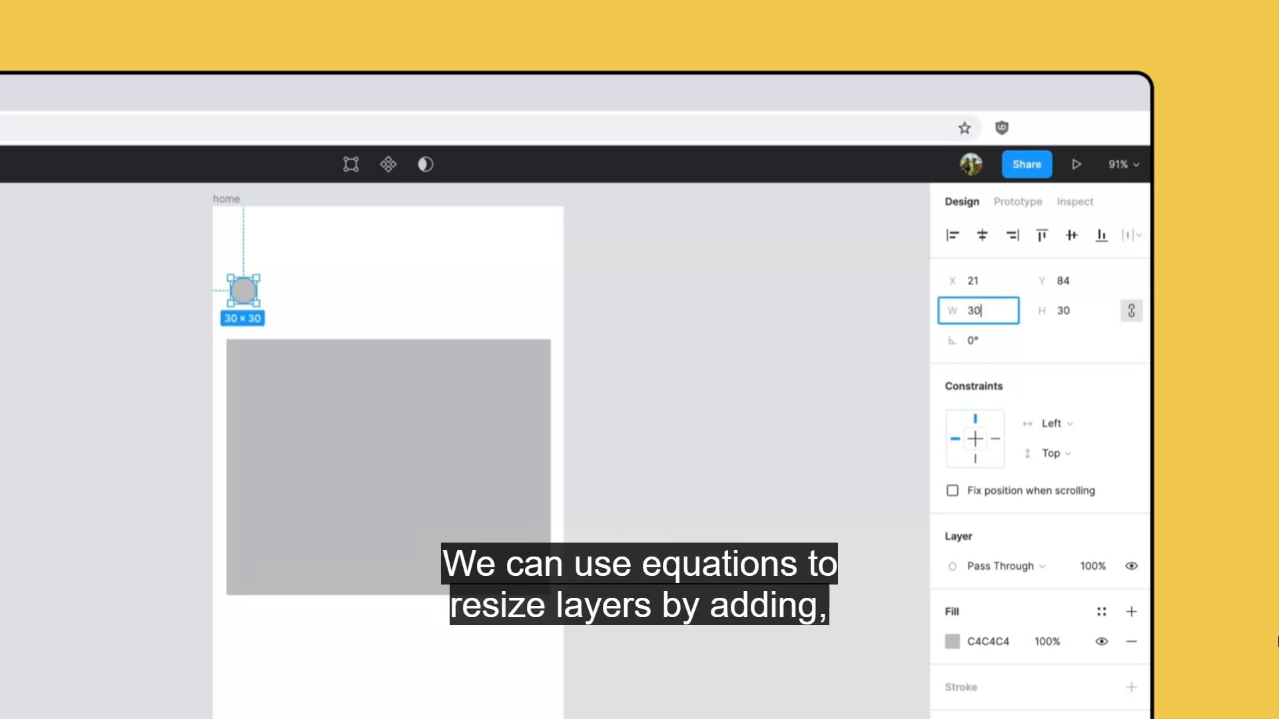
type("+10")
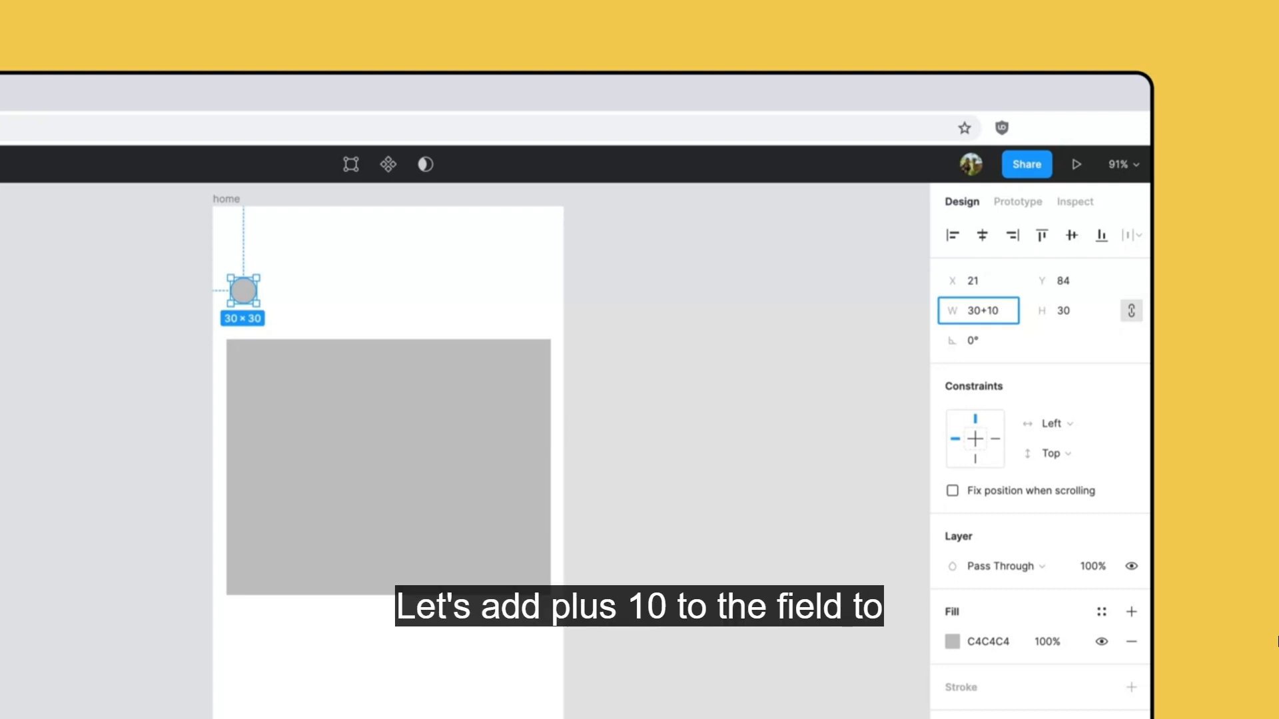
key("Return")
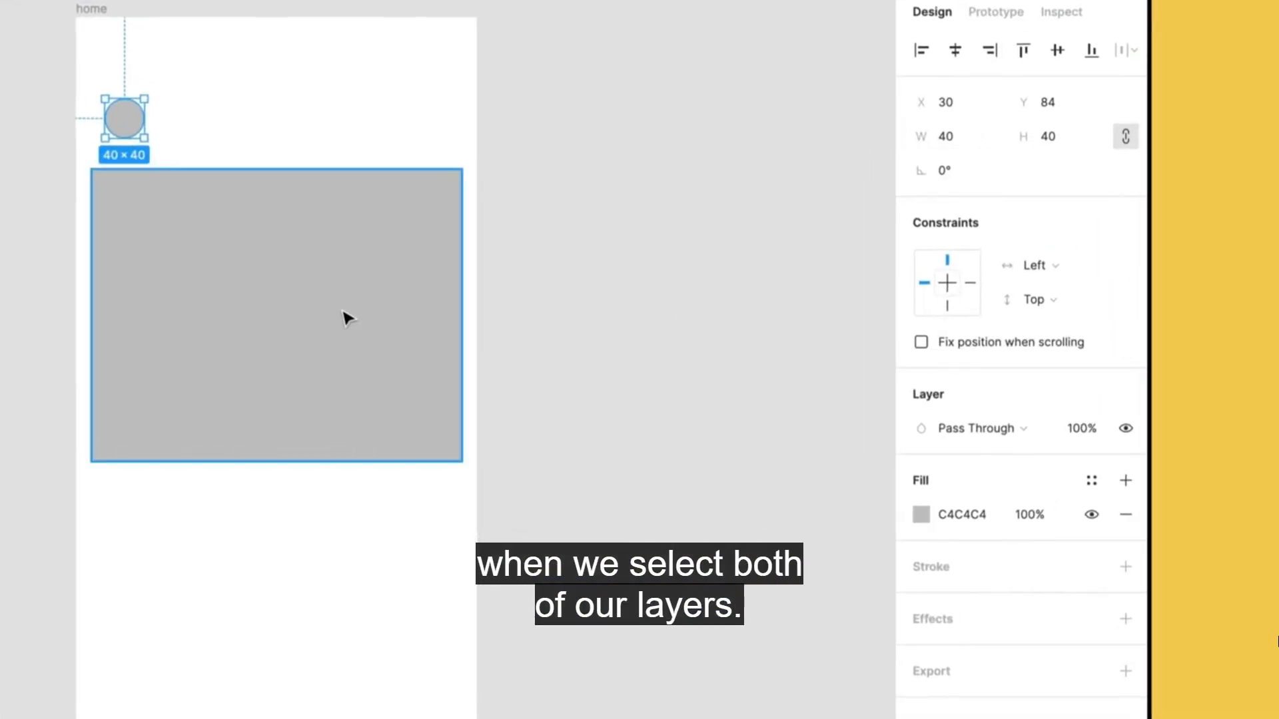
Select the circle and the rectangle together and set their fill colour to FBD157.
left_click(682, 337, "shift")
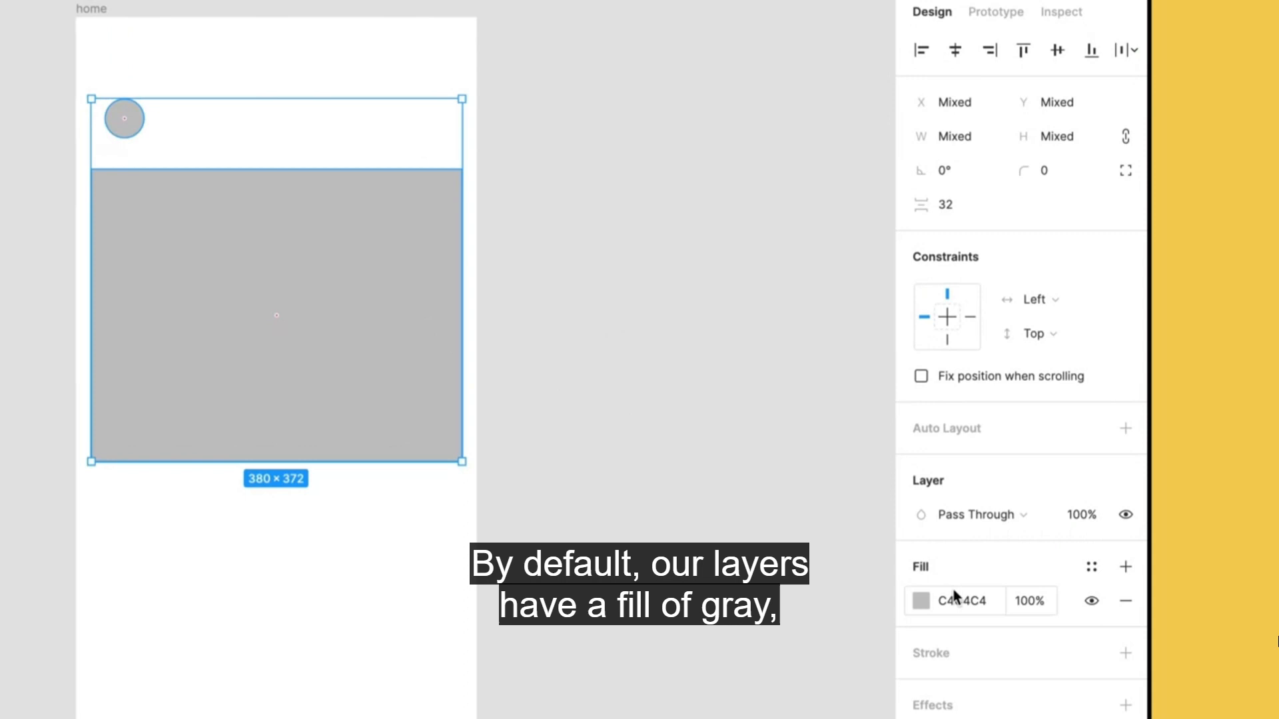
left_click(986, 606)
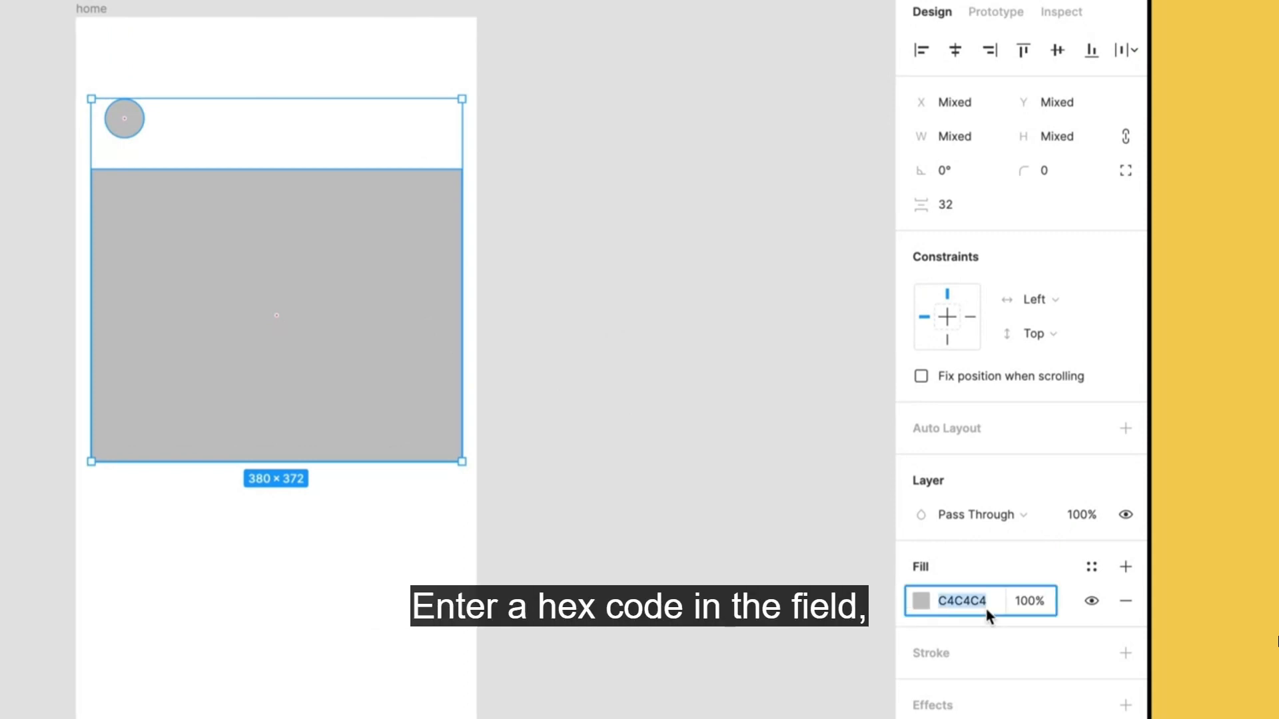
type("FBD157")
key("Return")
Shift both shapes' fill to the darker yellow F4BC18 in the colour palette and view the available fill types.
left_click(921, 602)
left_click_drag(877, 398, 873, 436)
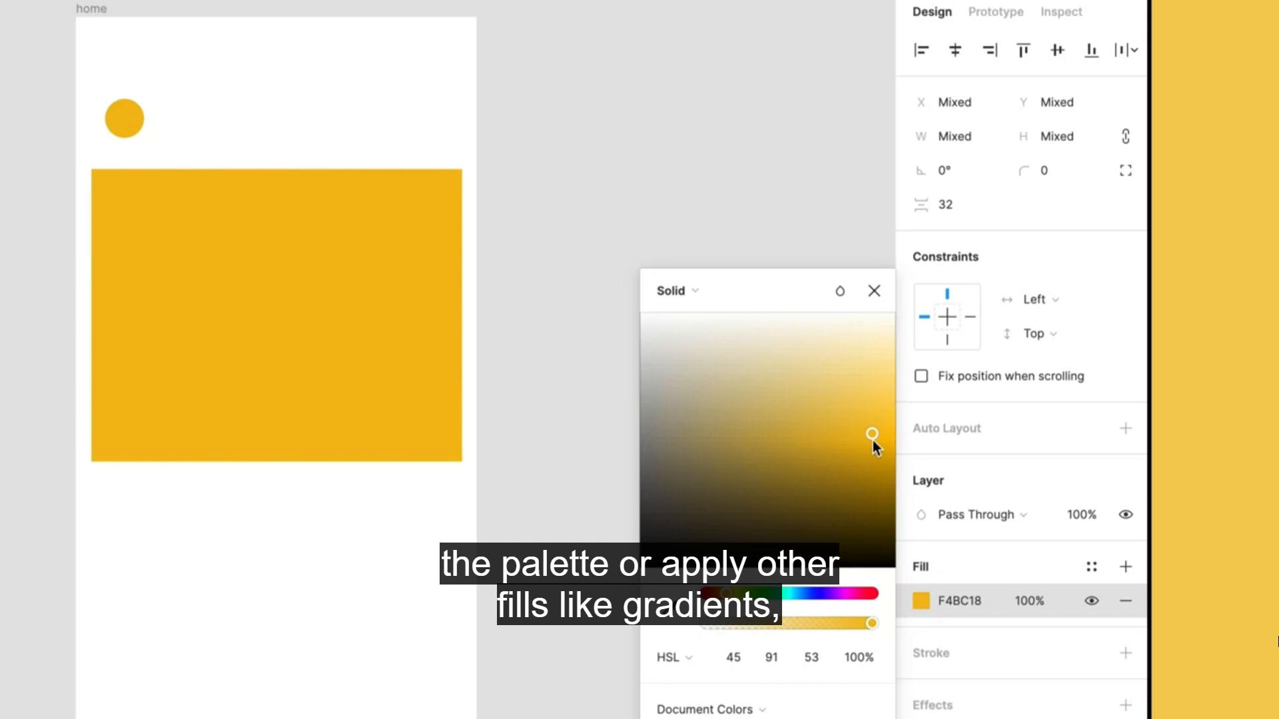
left_click(693, 292)
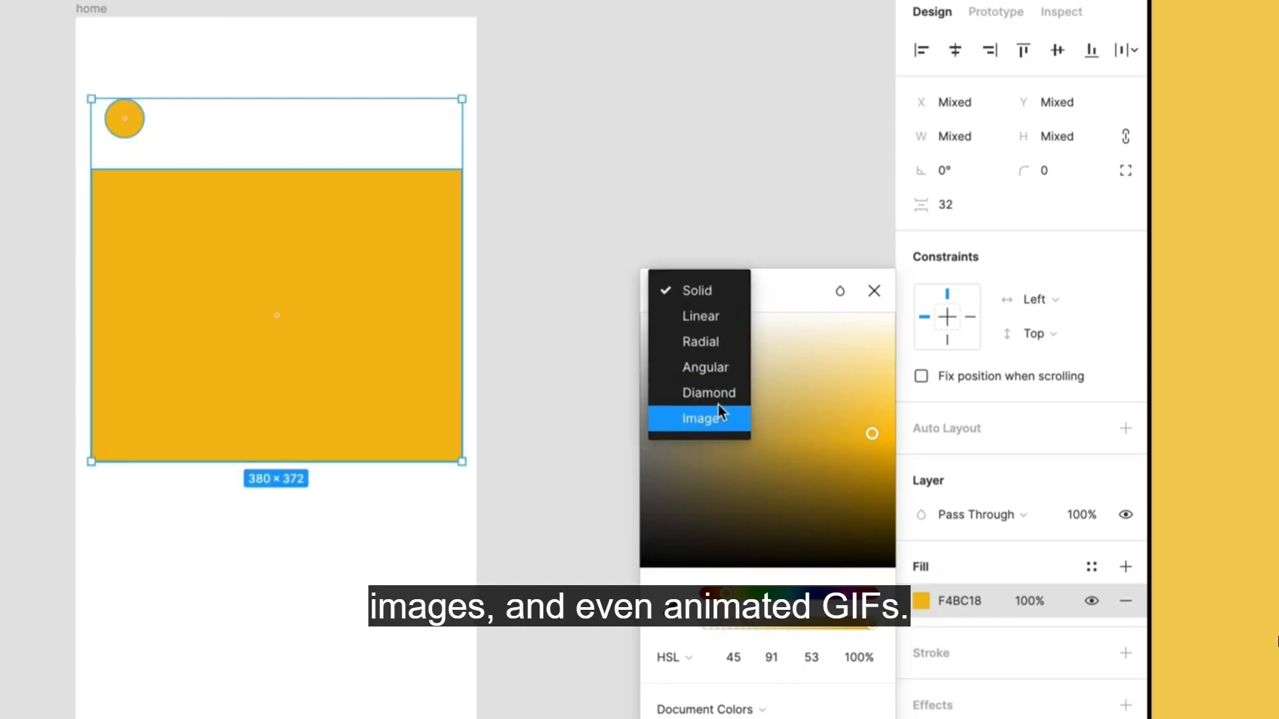
left_click(874, 291)
Replace both shapes' fill with a black stroke of 1 and align their left edges.
left_click(1126, 602)
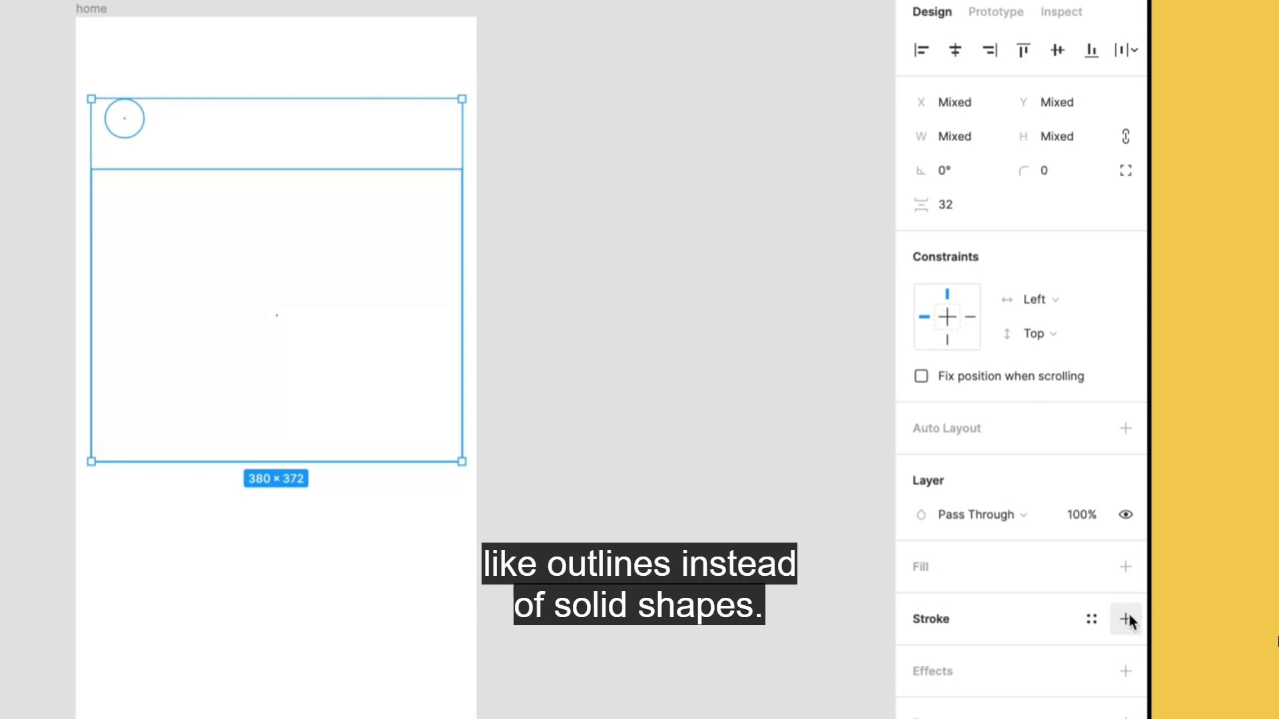
left_click(1126, 622)
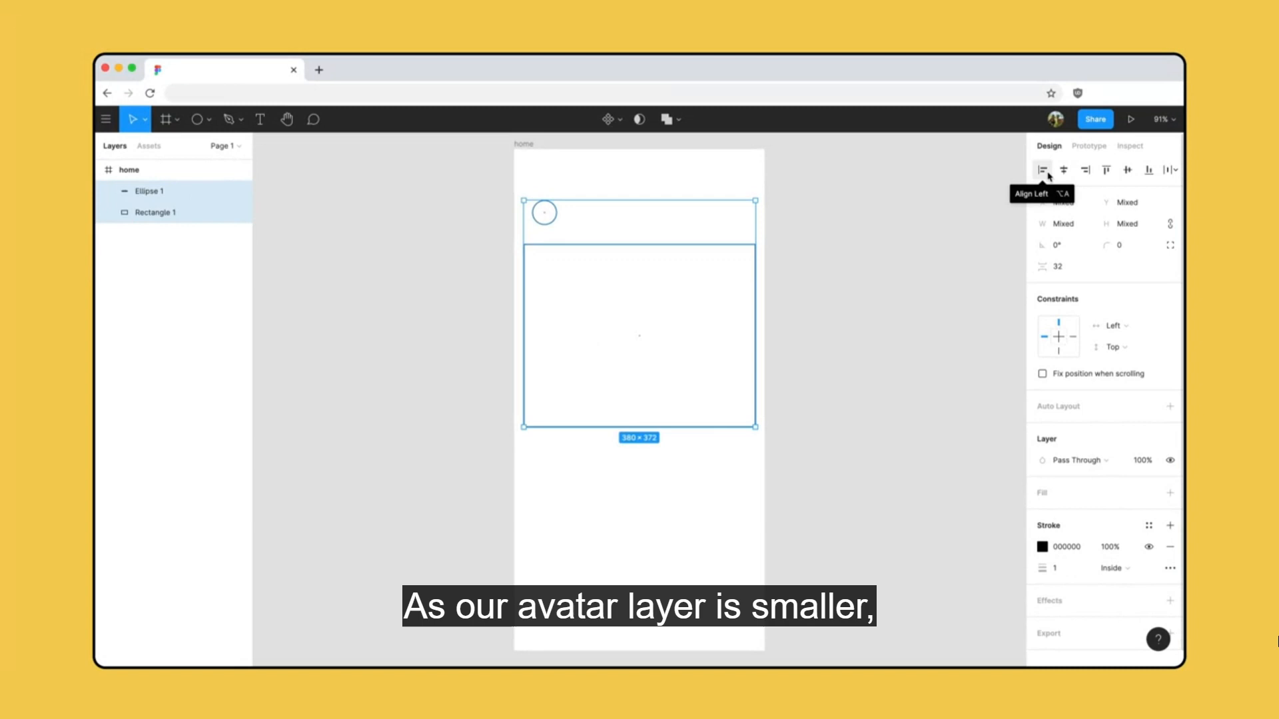
left_click(1044, 171)
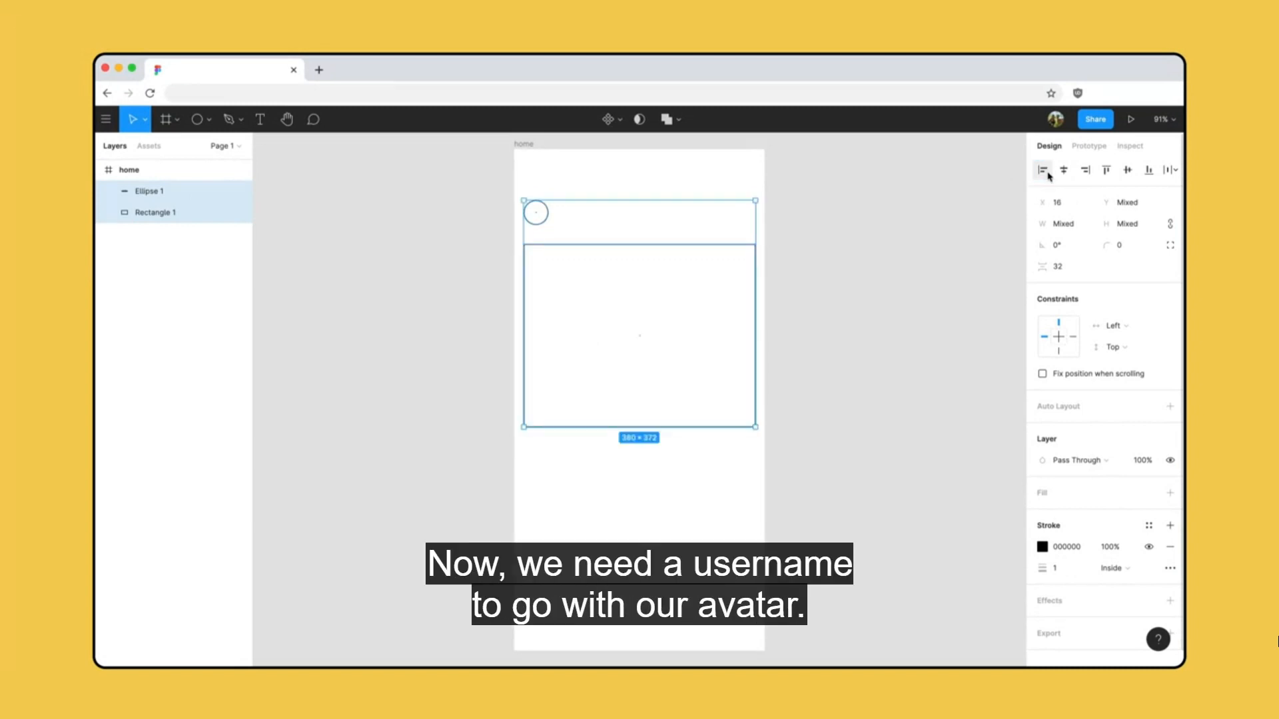
Add a text layer reading "Name" beside the avatar circle.
left_click(260, 120)
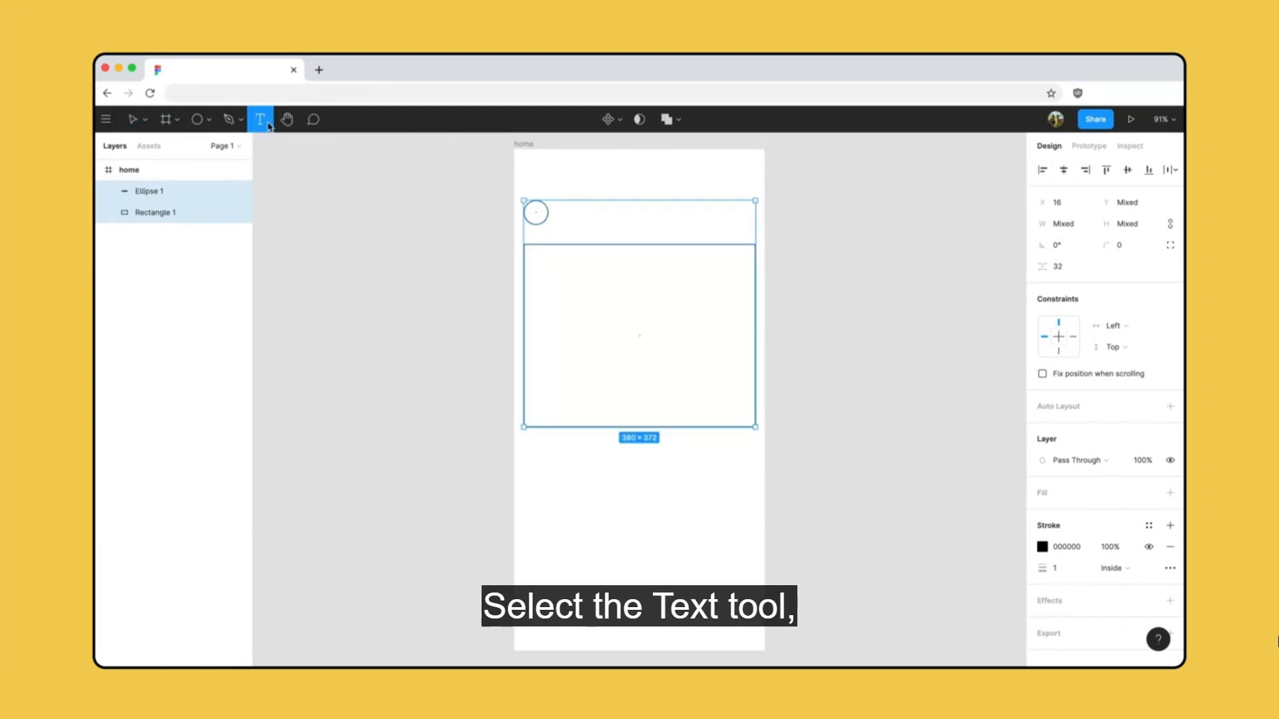
left_click(551, 215)
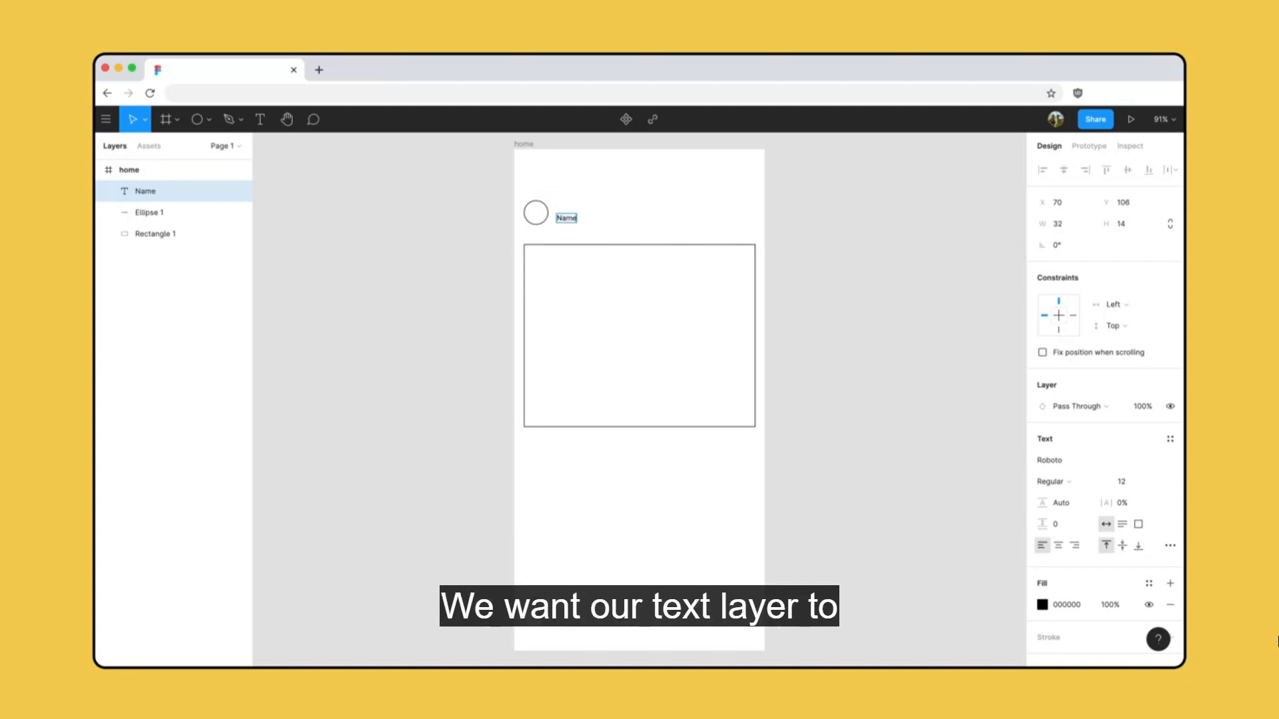
Align the avatar circle and the Name text on their vertical centres and nudge both down toward the image placeholder.
left_click_drag(617, 184, 519, 240)
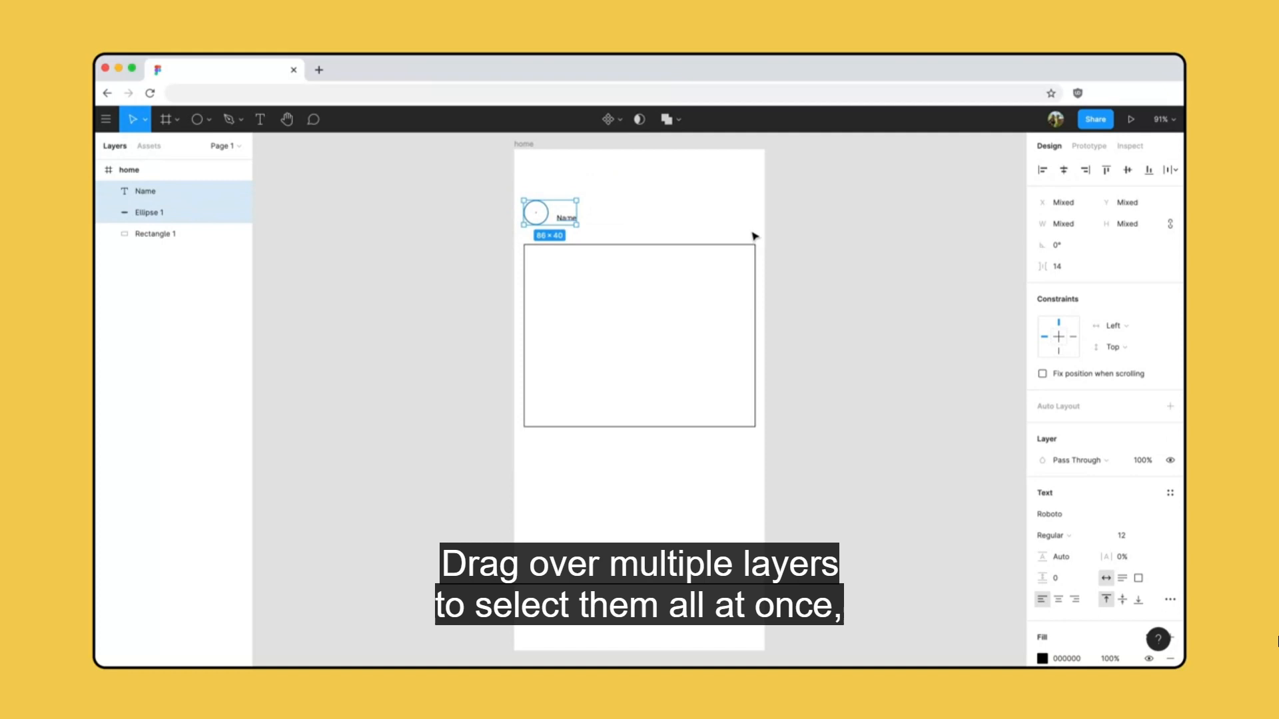
left_click(1128, 170)
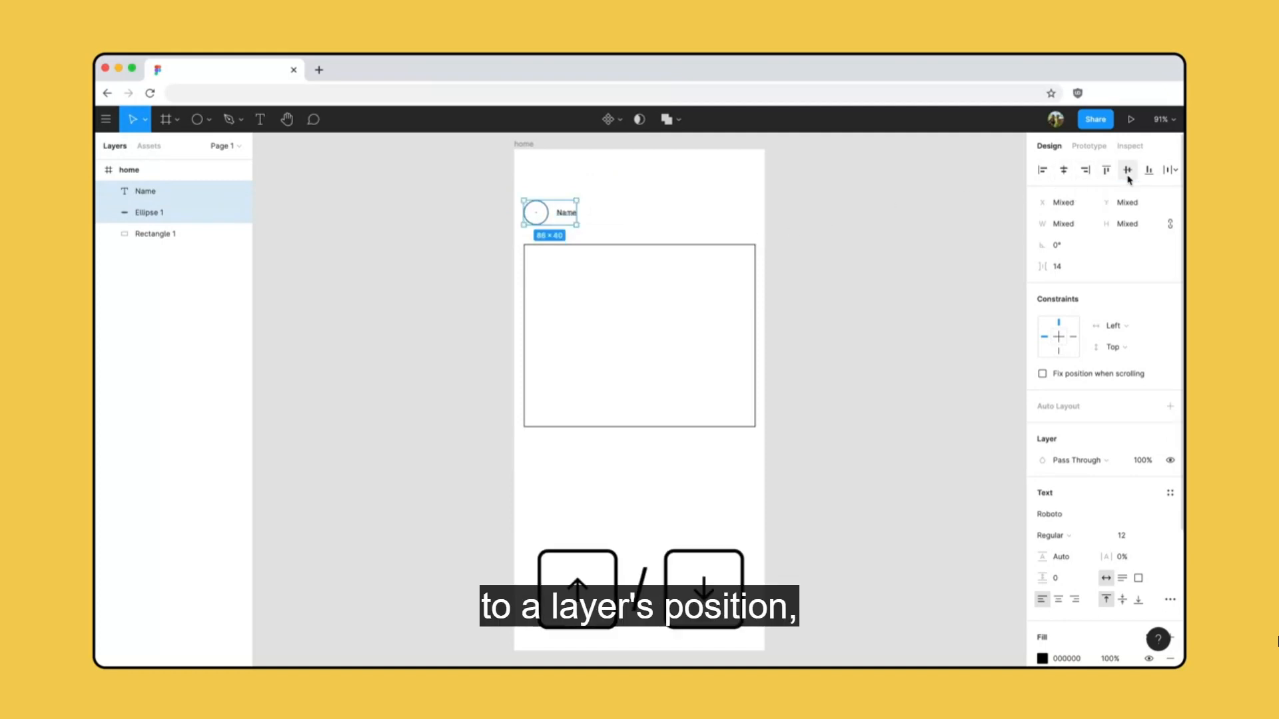
key("Down")
key("Down")
key("Down")
key("Down")
key("Down")
key("Down")
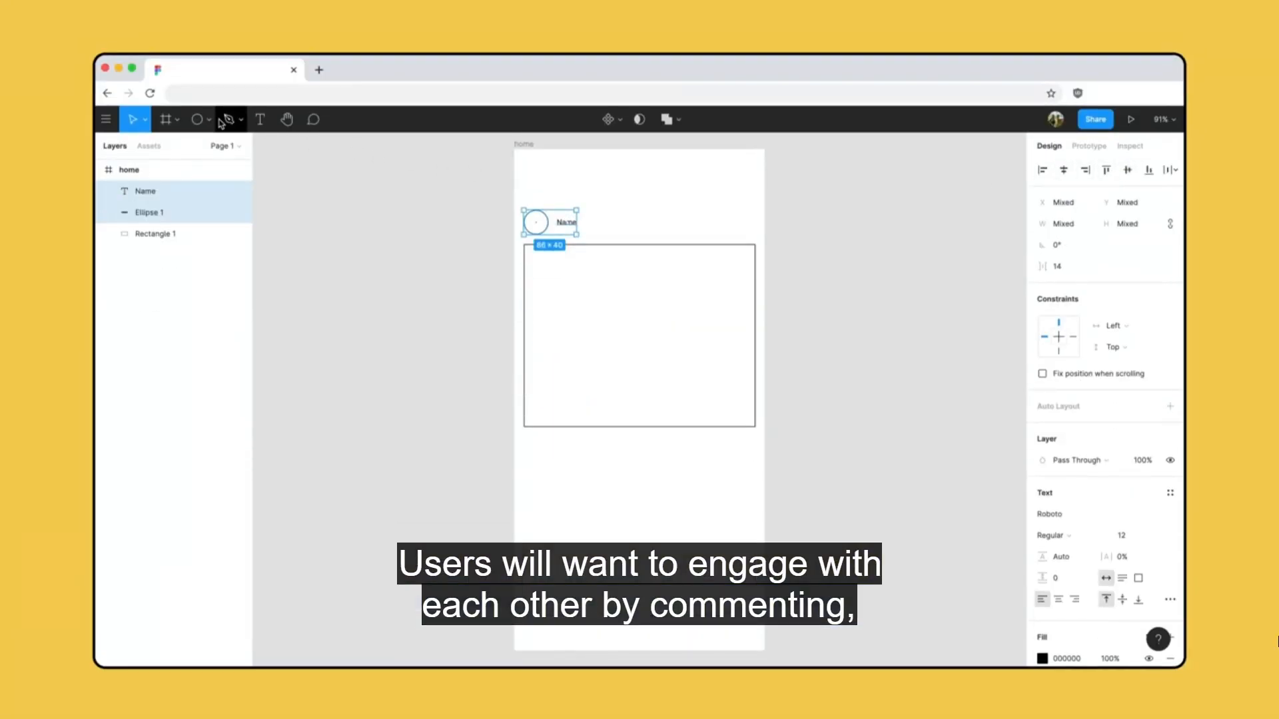
Draw a 32 × 32 square below the image placeholder and replace its fill with a black stroke of 1.
left_click(211, 121)
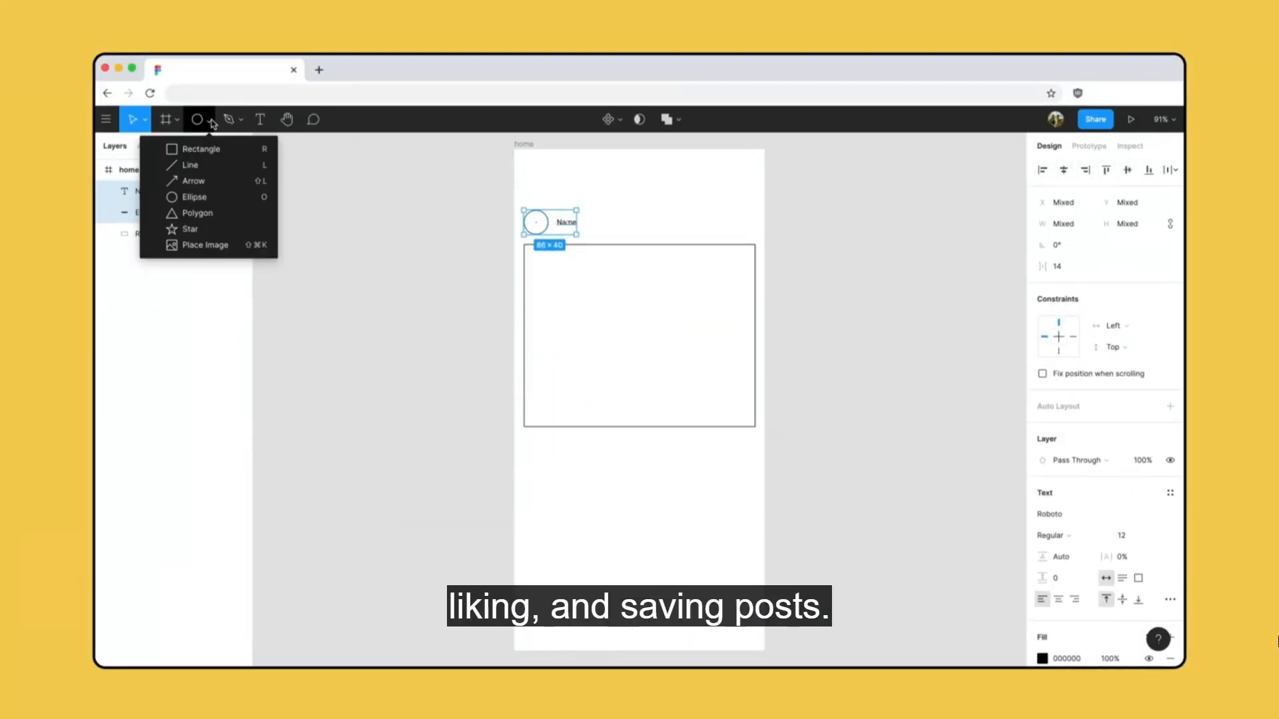
key("r")
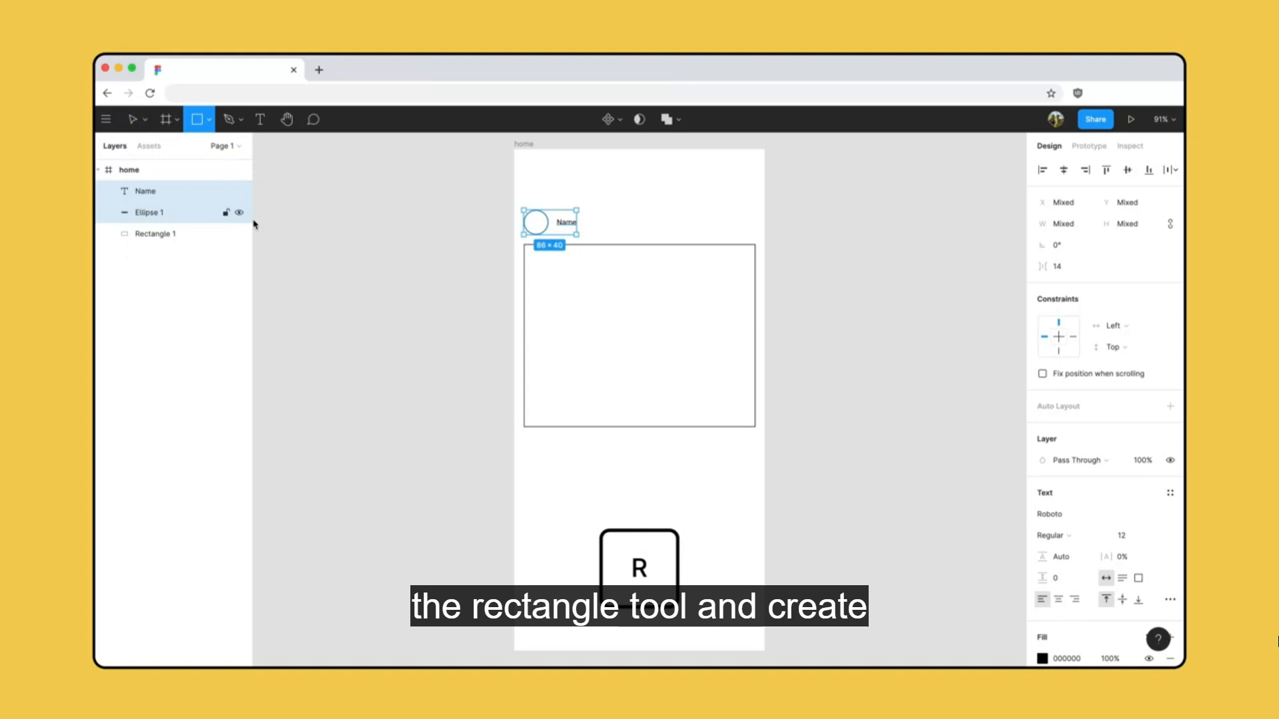
left_click_drag(528, 436, 549, 458)
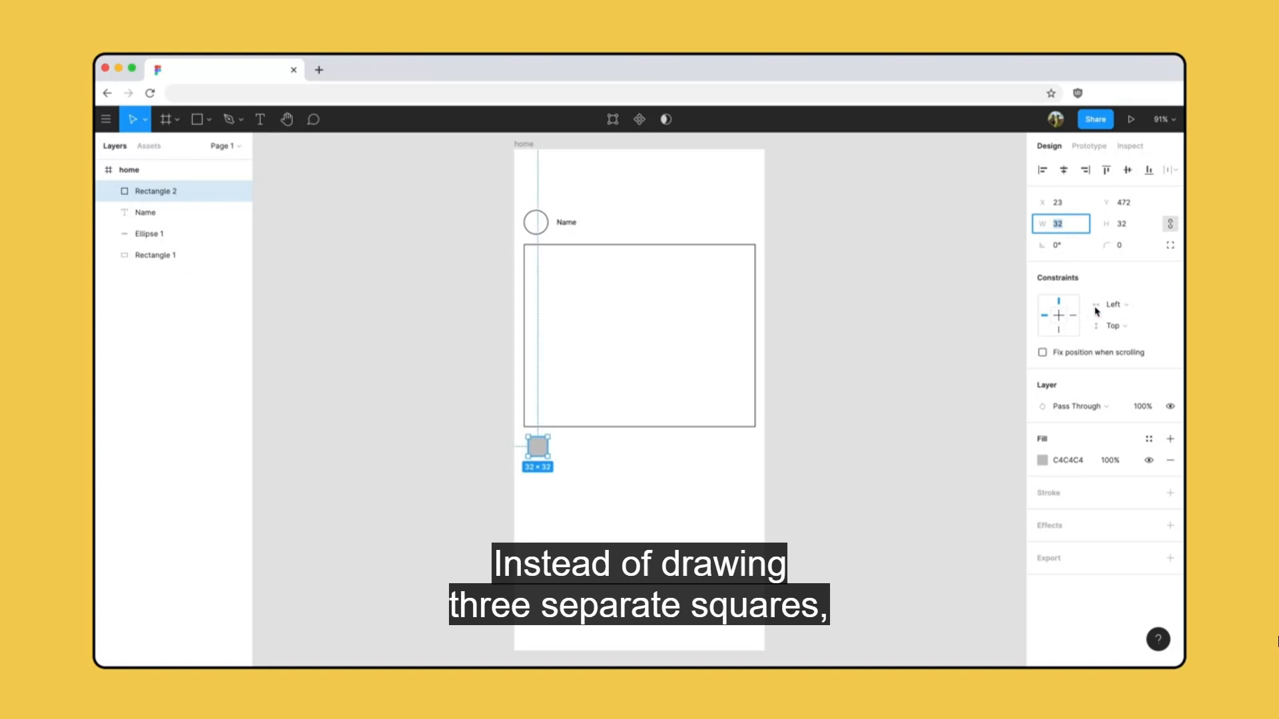
left_click(1169, 461)
left_click(1171, 472)
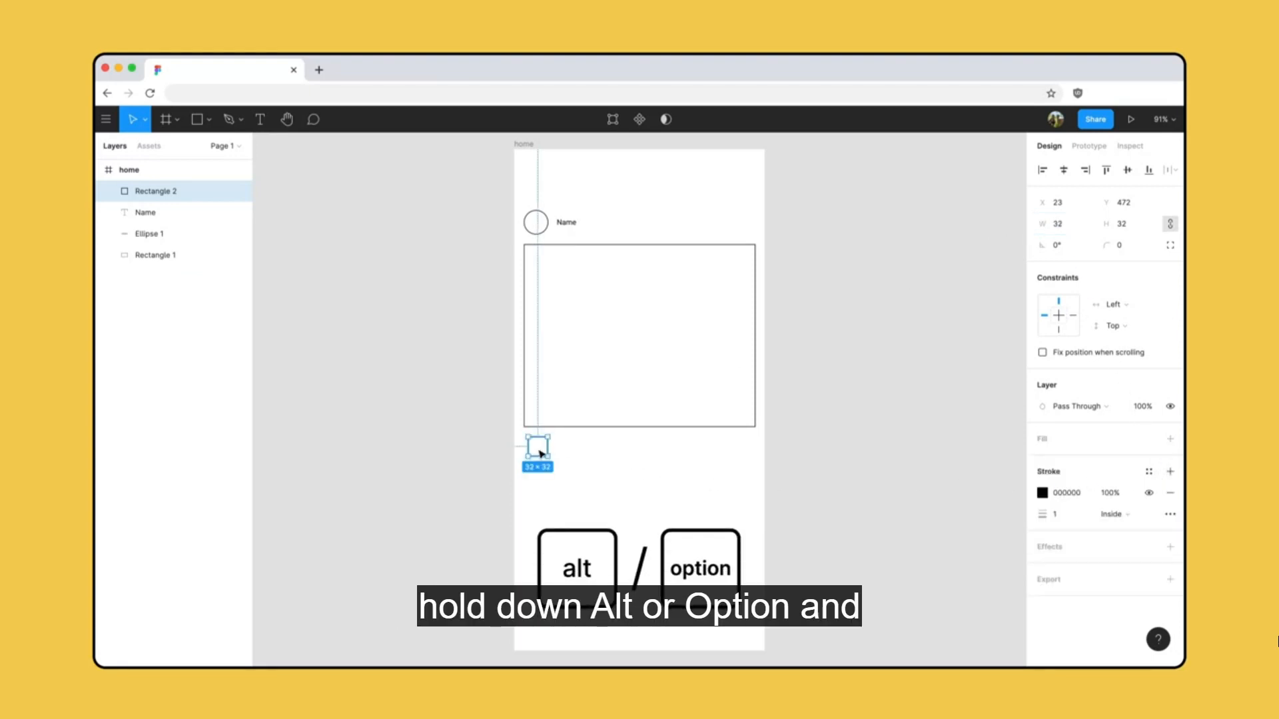
Duplicate the small square twice to form a row of three and set their horizontal spacing to 10.
left_click_drag(542, 454, 567, 454)
key("super+d")
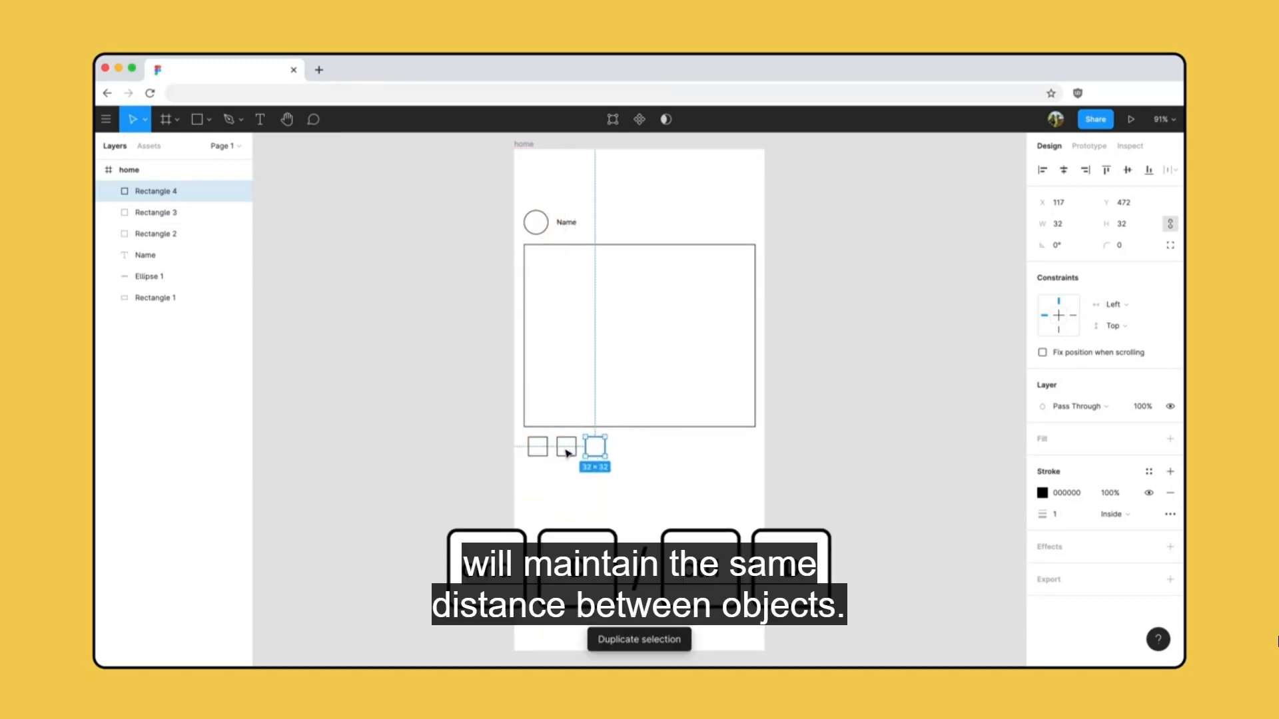
left_click(621, 475)
left_click_drag(621, 474, 525, 434)
left_click(1063, 271)
type("10")
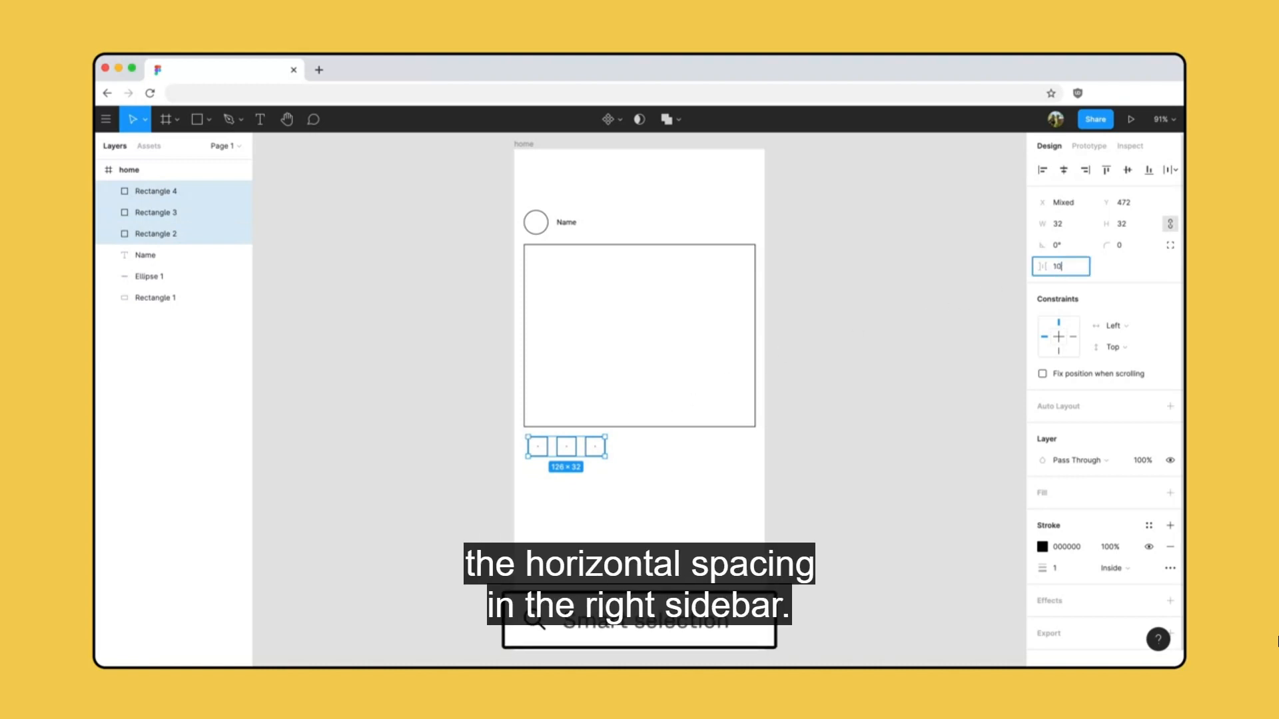
key("Return")
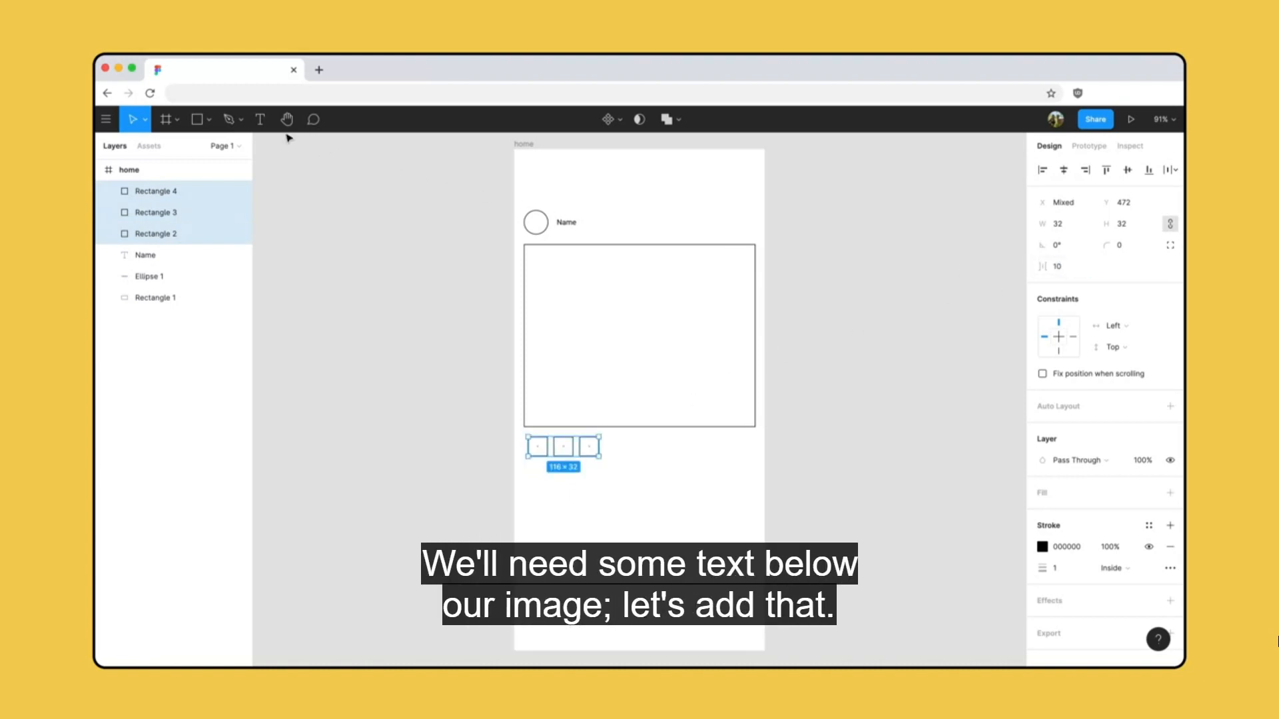
Add the text "Description for post" beneath the three squares and group all of the post's layers.
left_click(260, 119)
left_click(528, 470)
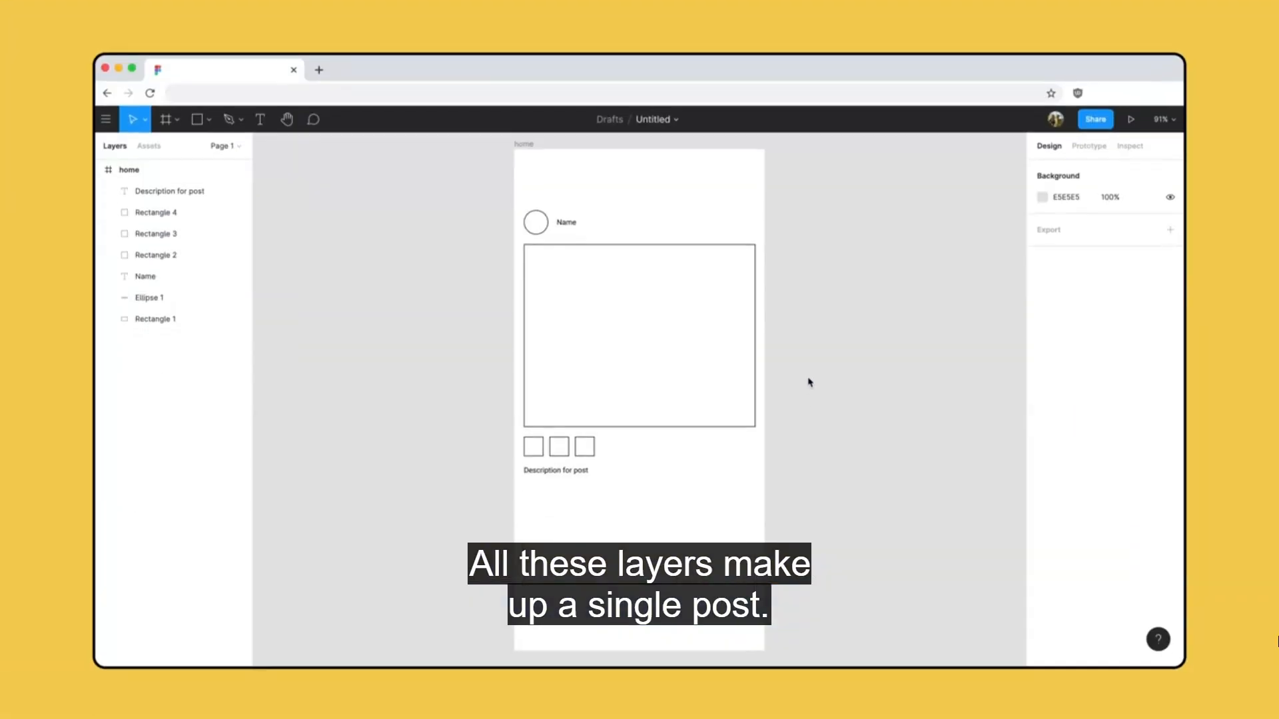
left_click_drag(518, 200, 765, 501)
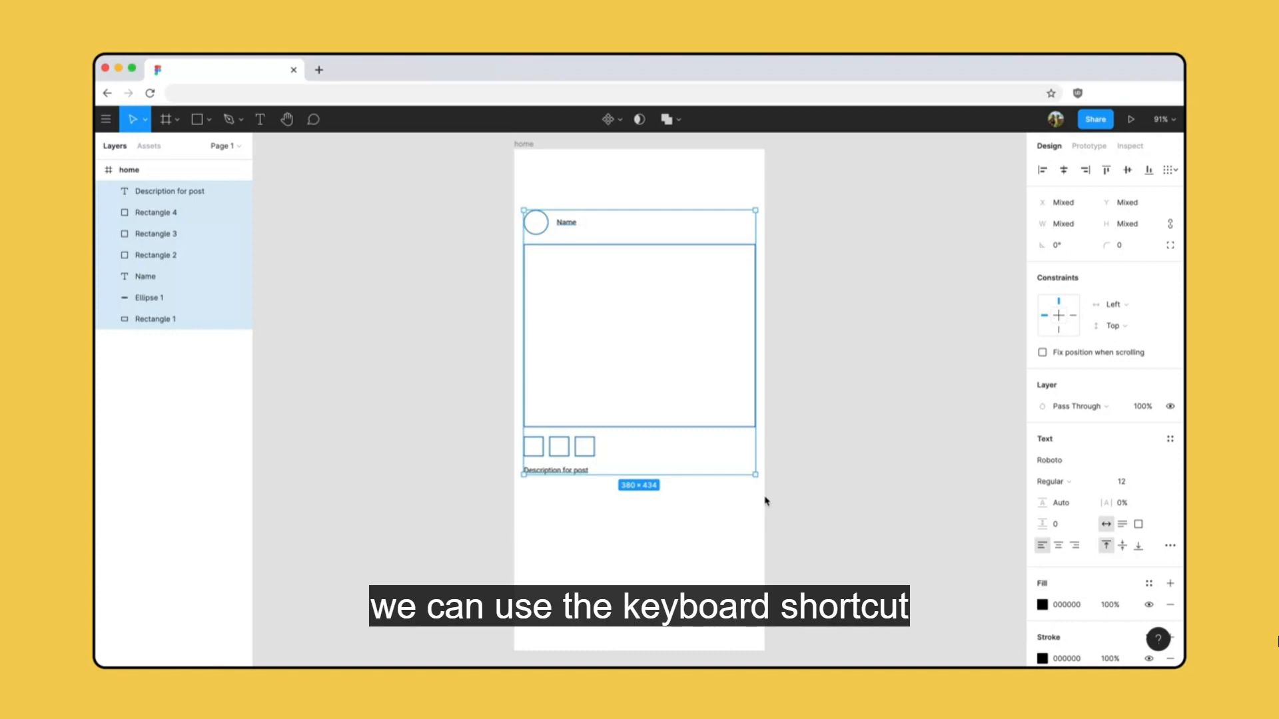
key("super+g")
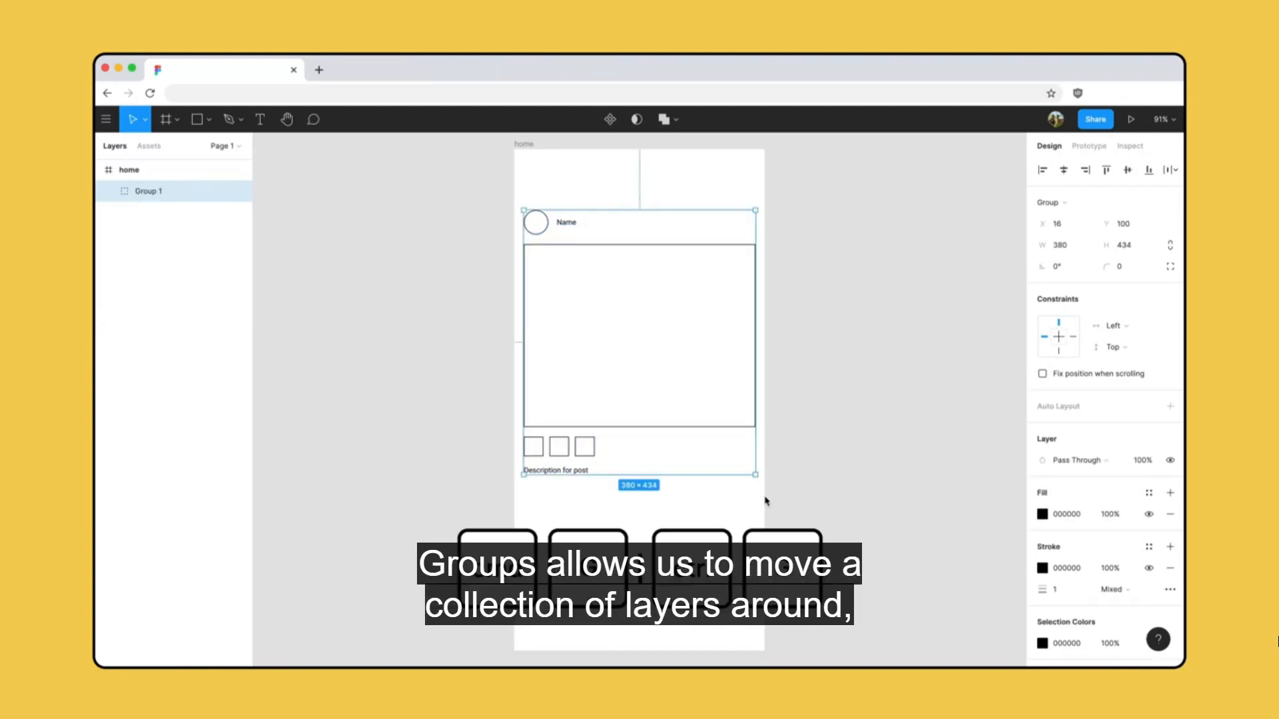
mouse_move(637, 382)
left_mouse_down()
mouse_move(613, 373)
mouse_move(635, 376)
left_mouse_up()
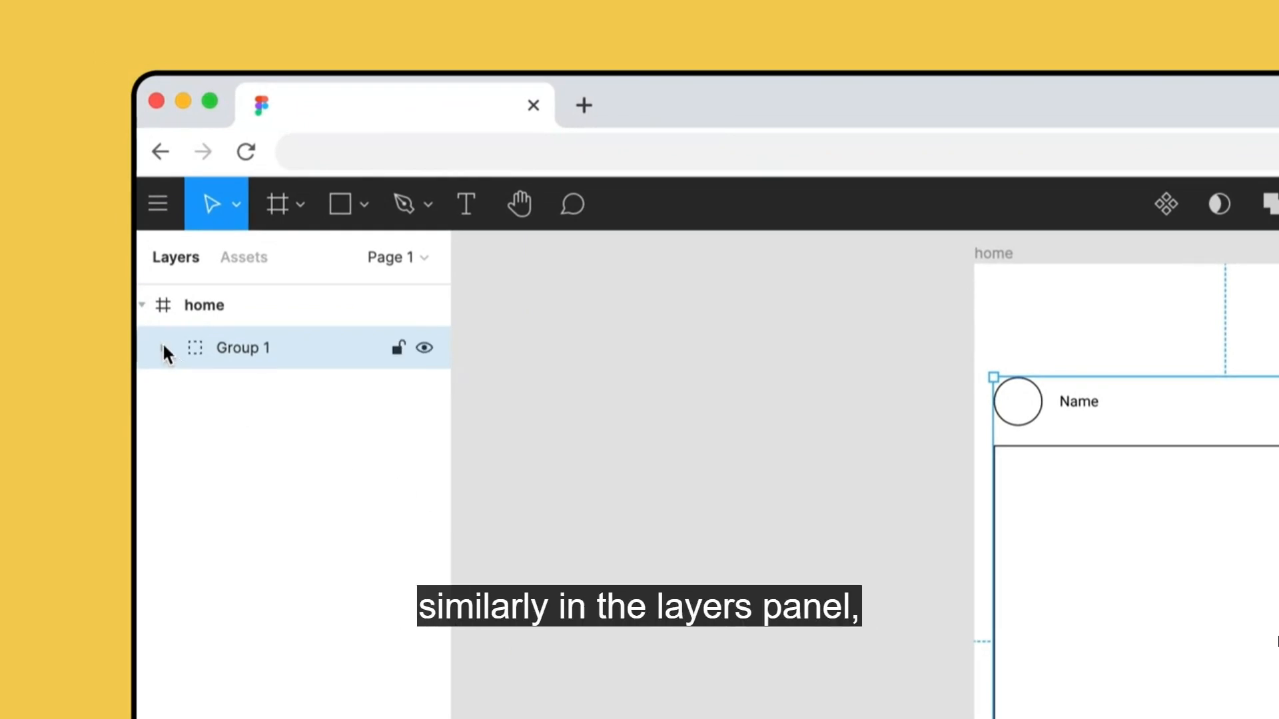
Convert the post group into a frame and place a duplicate of it below the first post.
left_click(163, 346)
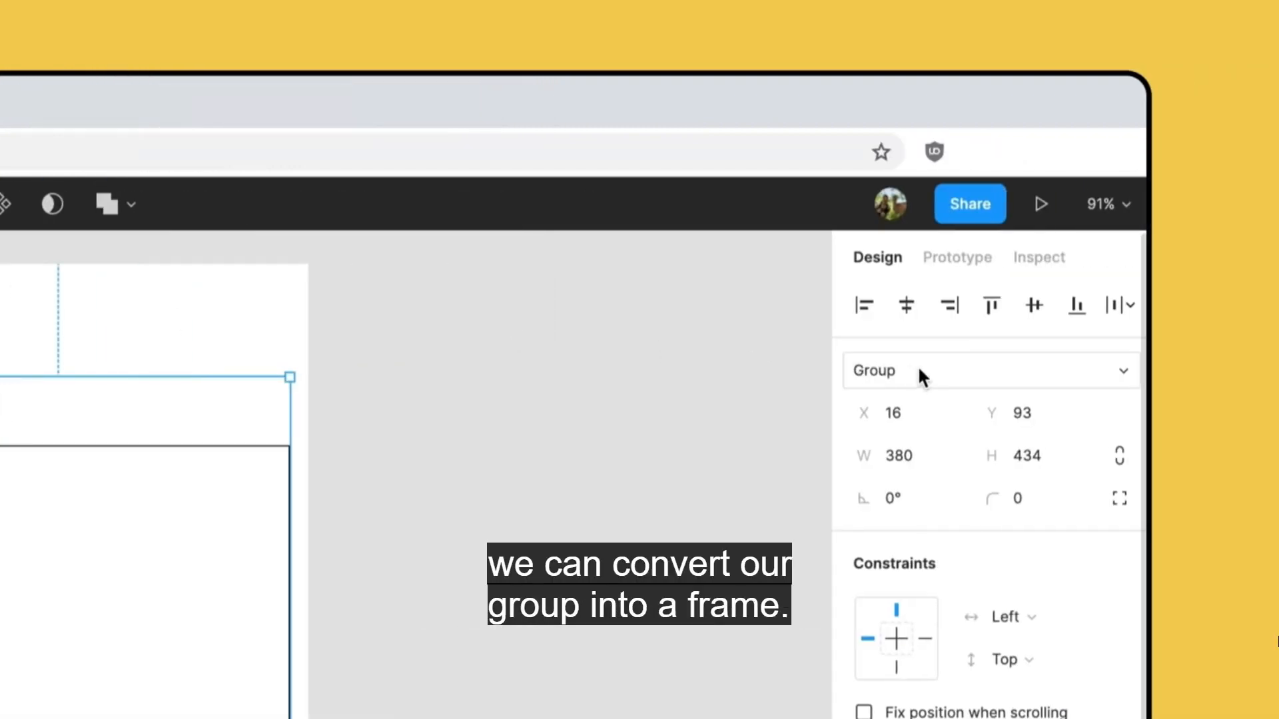
left_click(919, 368)
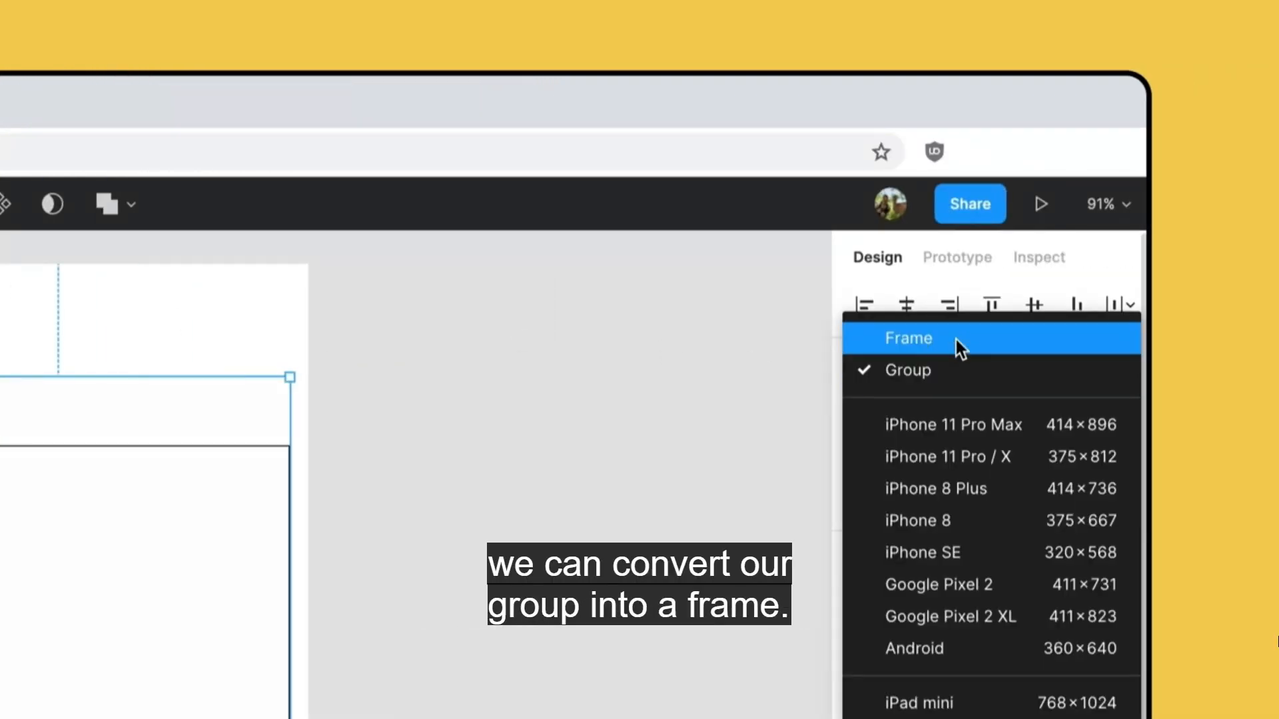
left_click(956, 340)
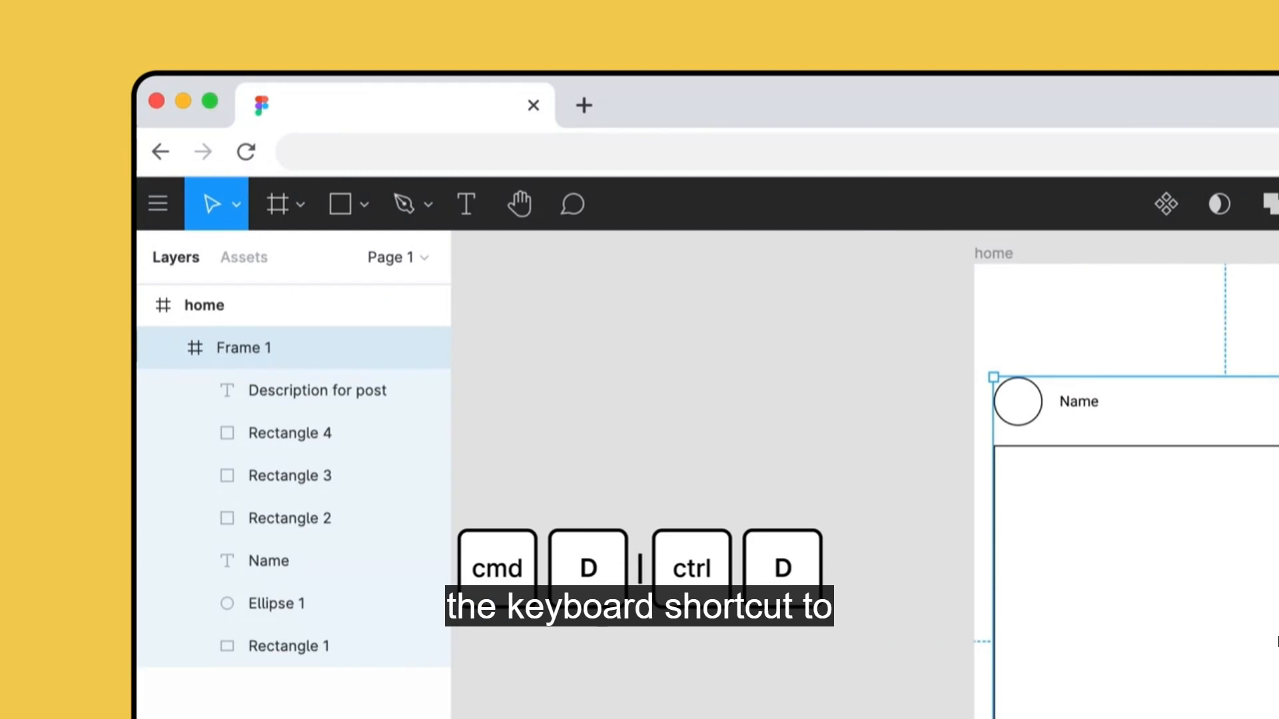
key("super+d")
left_click_drag(673, 328, 665, 614)
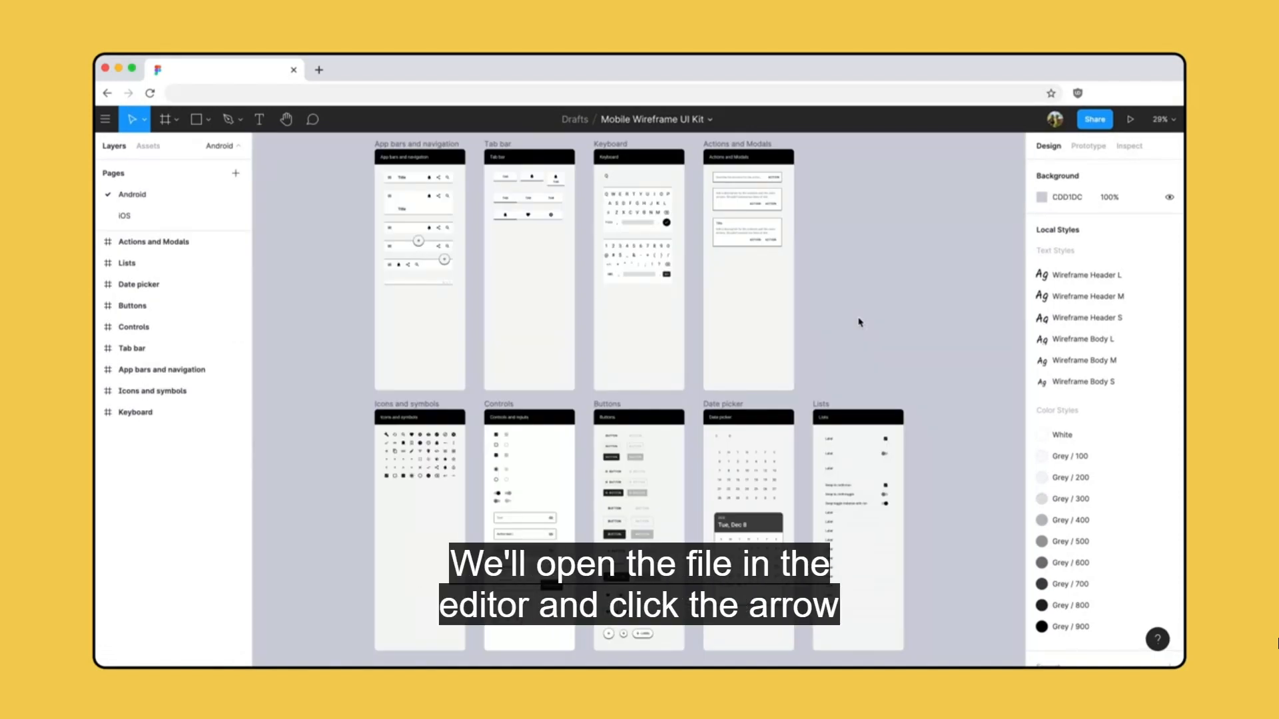
Move the Mobile Wireframe UI Kit file to the Petma Wireframe project in the Figma for Beginners 2020 team.
left_click(711, 124)
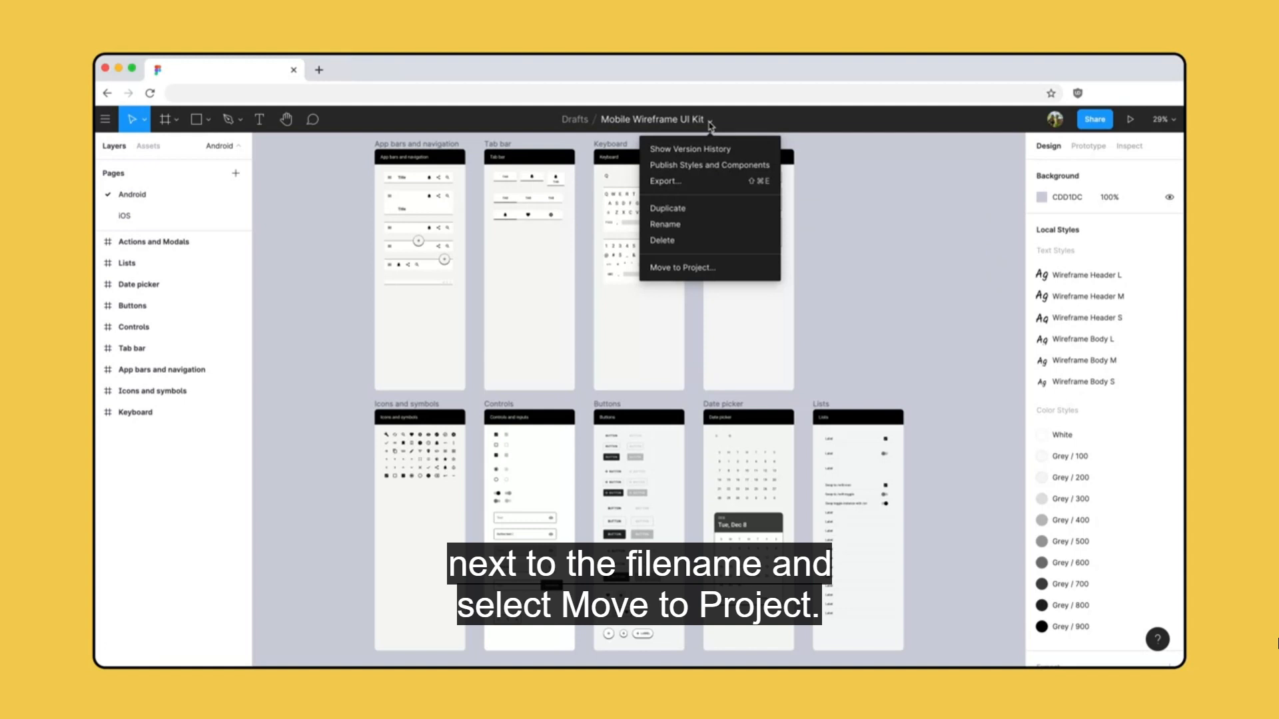
left_click(732, 267)
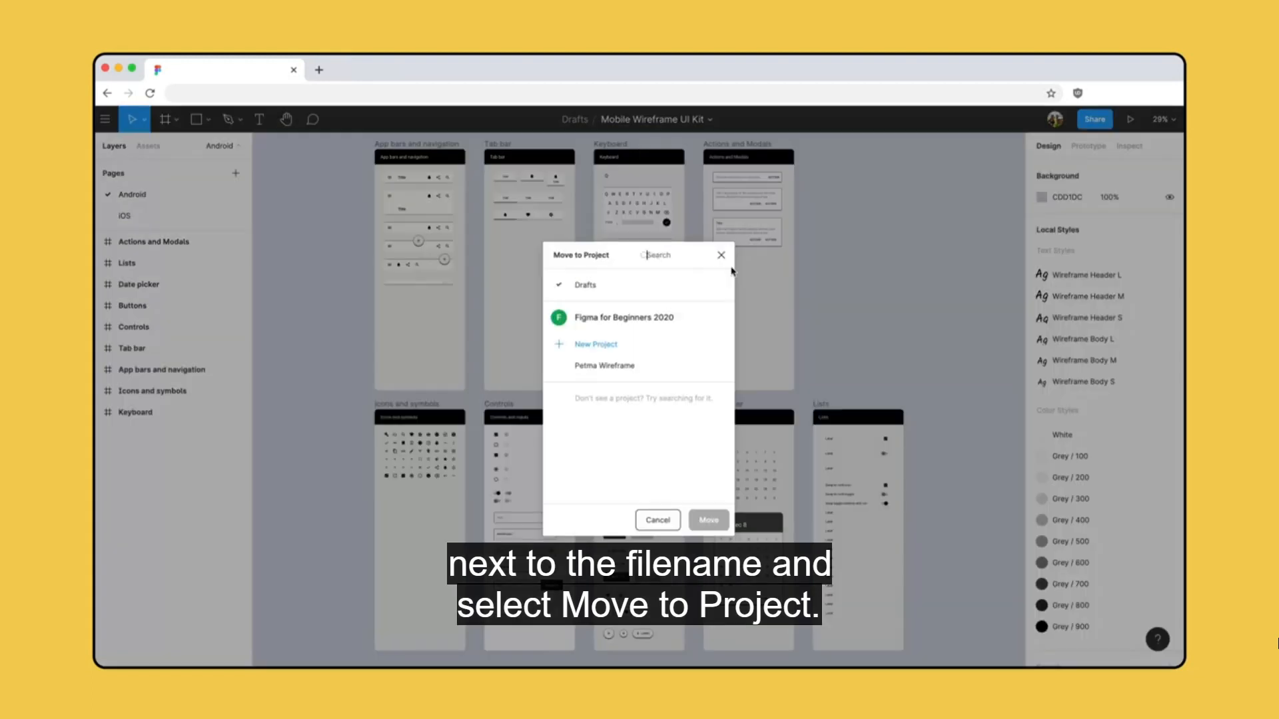
left_click(665, 366)
left_click(710, 522)
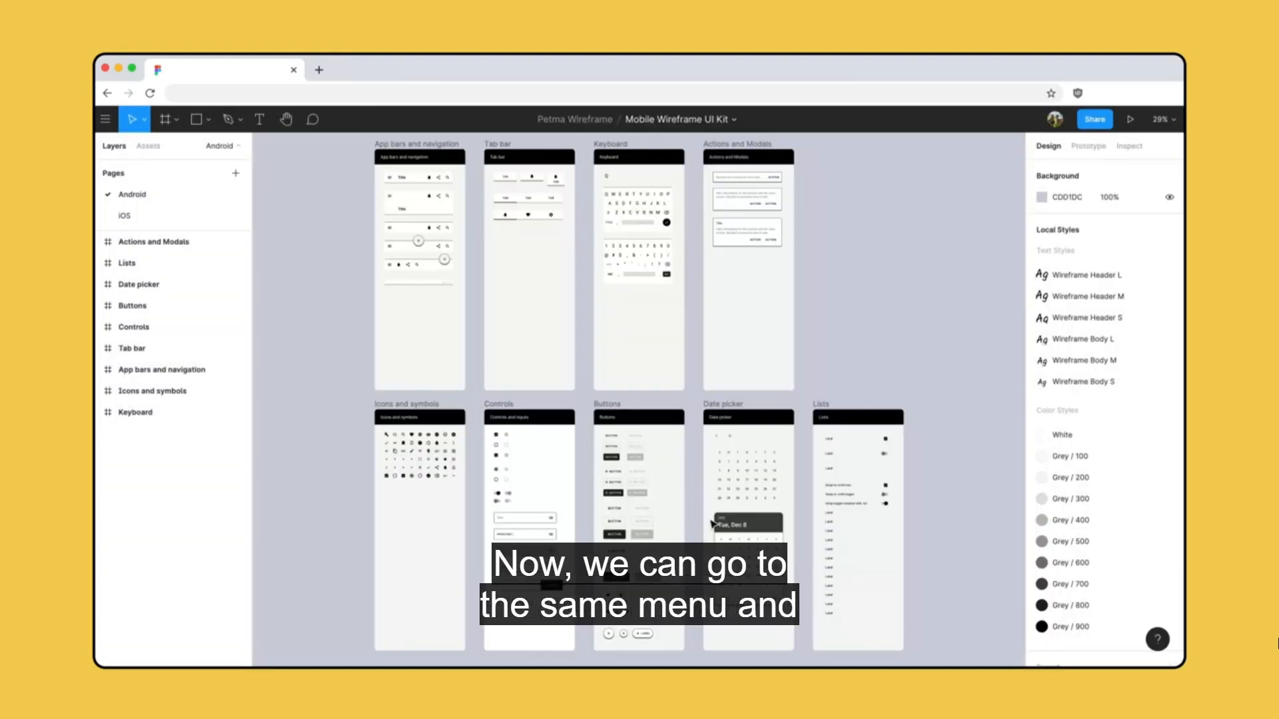
Publish the UI kit's styles and components as a team library, reviewing the included items first.
left_click(734, 121)
left_click(747, 167)
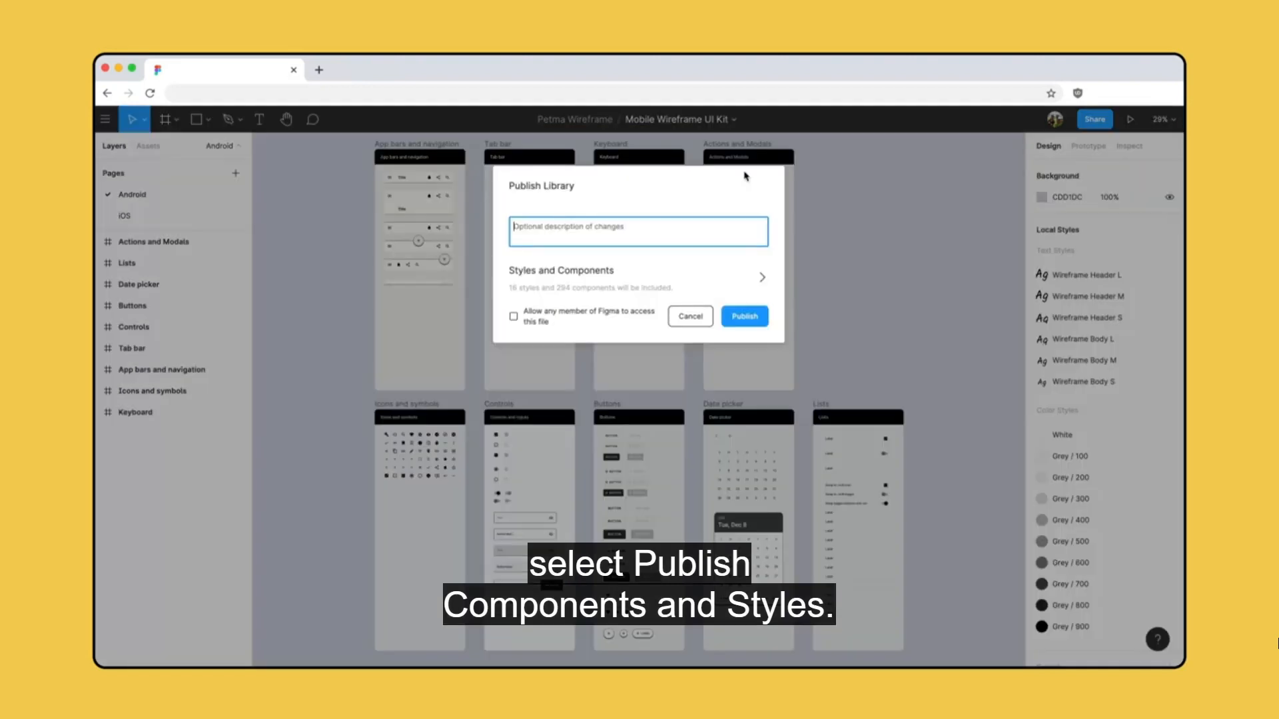
left_click(762, 277)
left_click(745, 586)
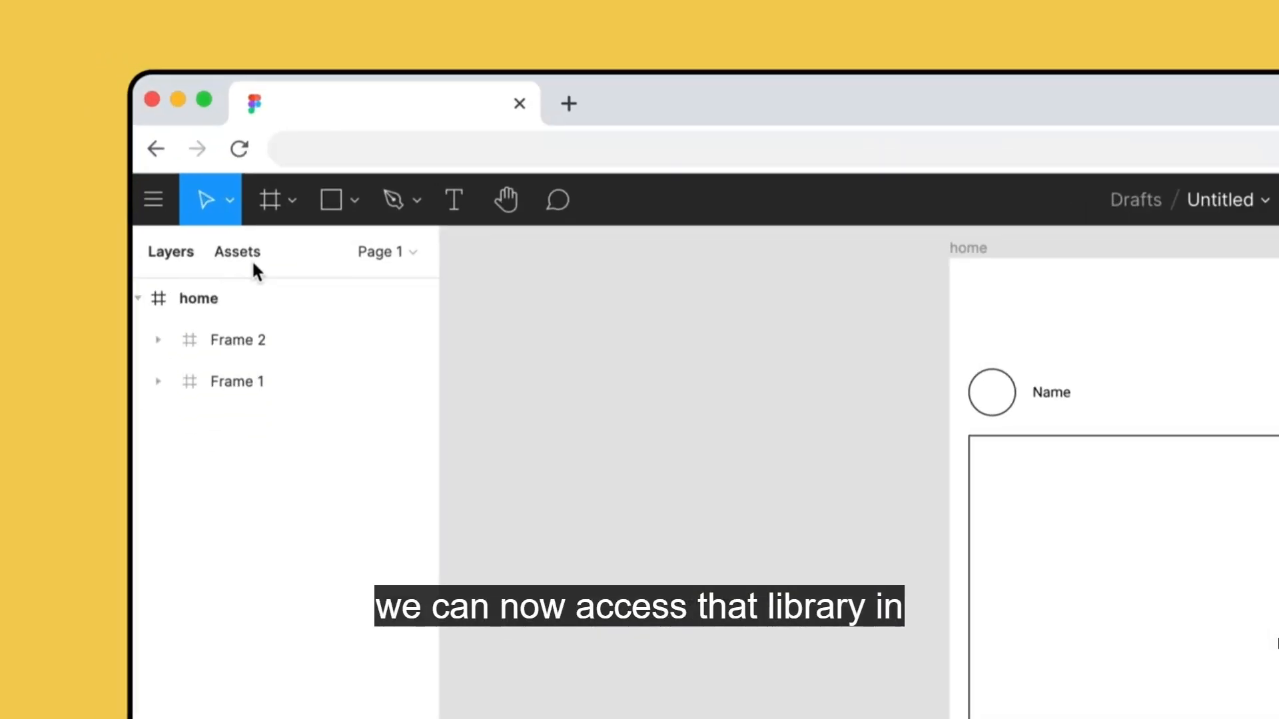
Enable the Mobile Wireframe UI Kit library in the home wireframe file.
left_click(153, 149)
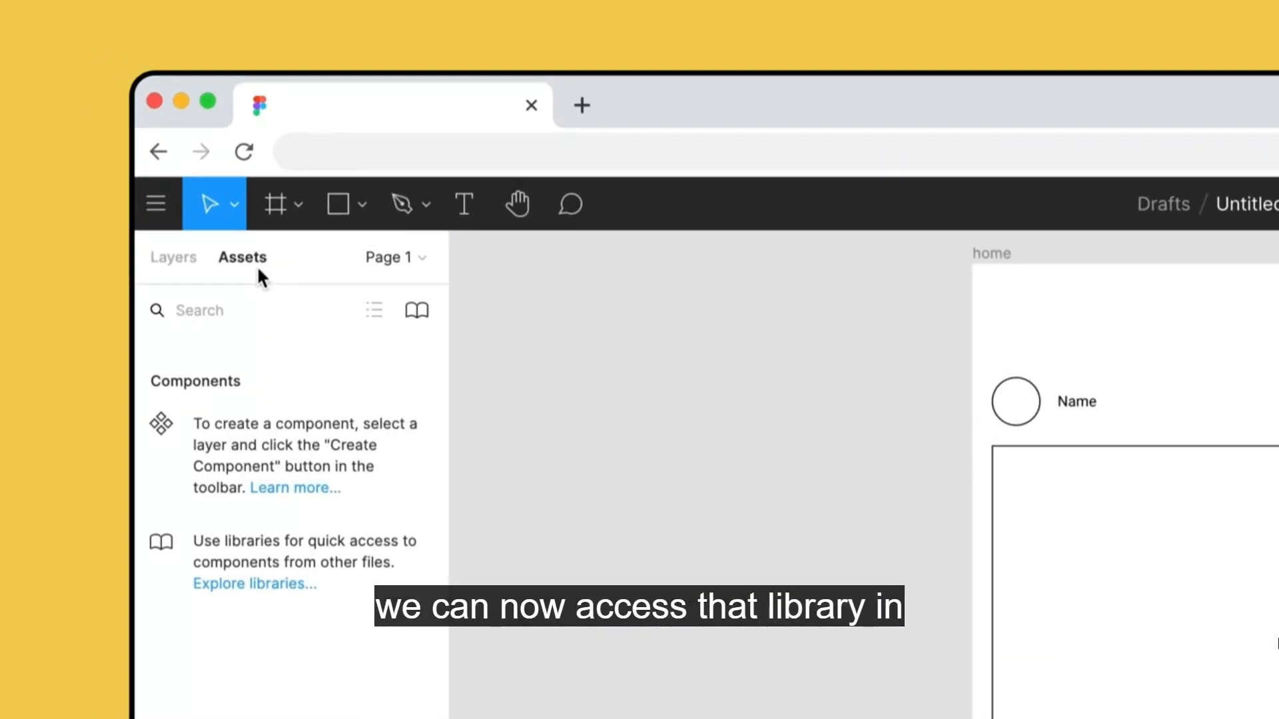
left_click(417, 314)
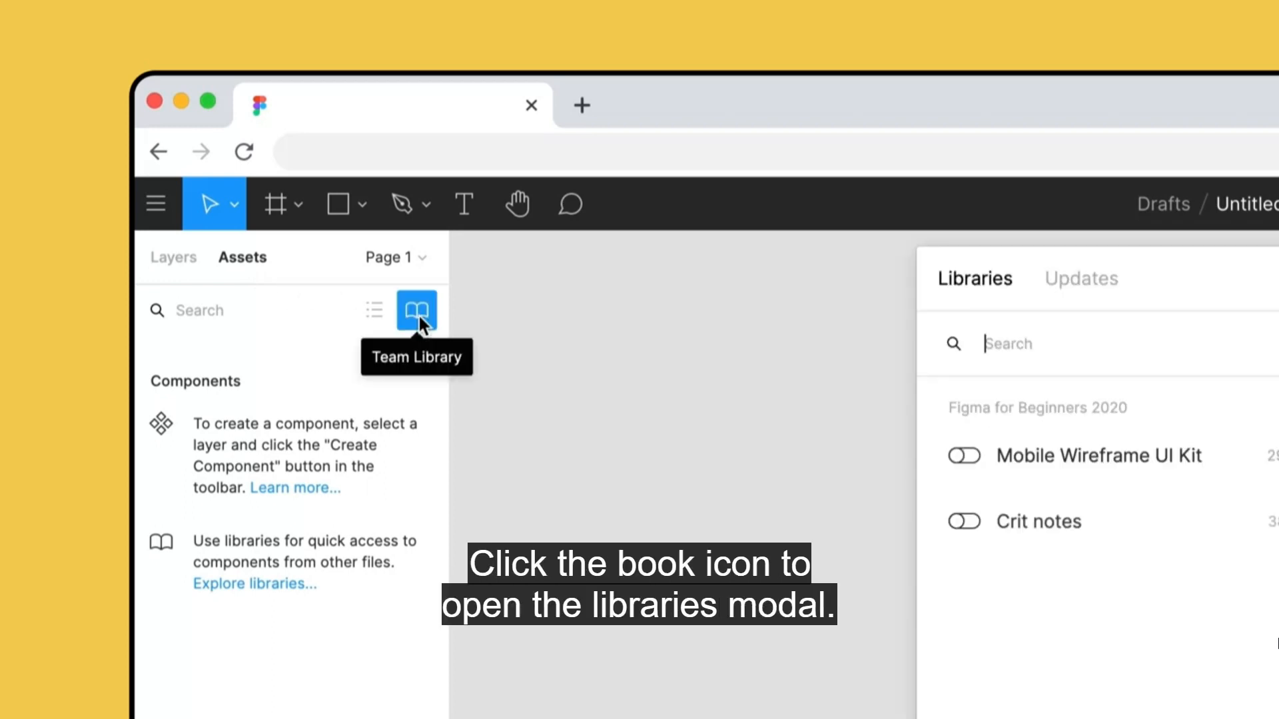
left_click(508, 246)
left_click(778, 157)
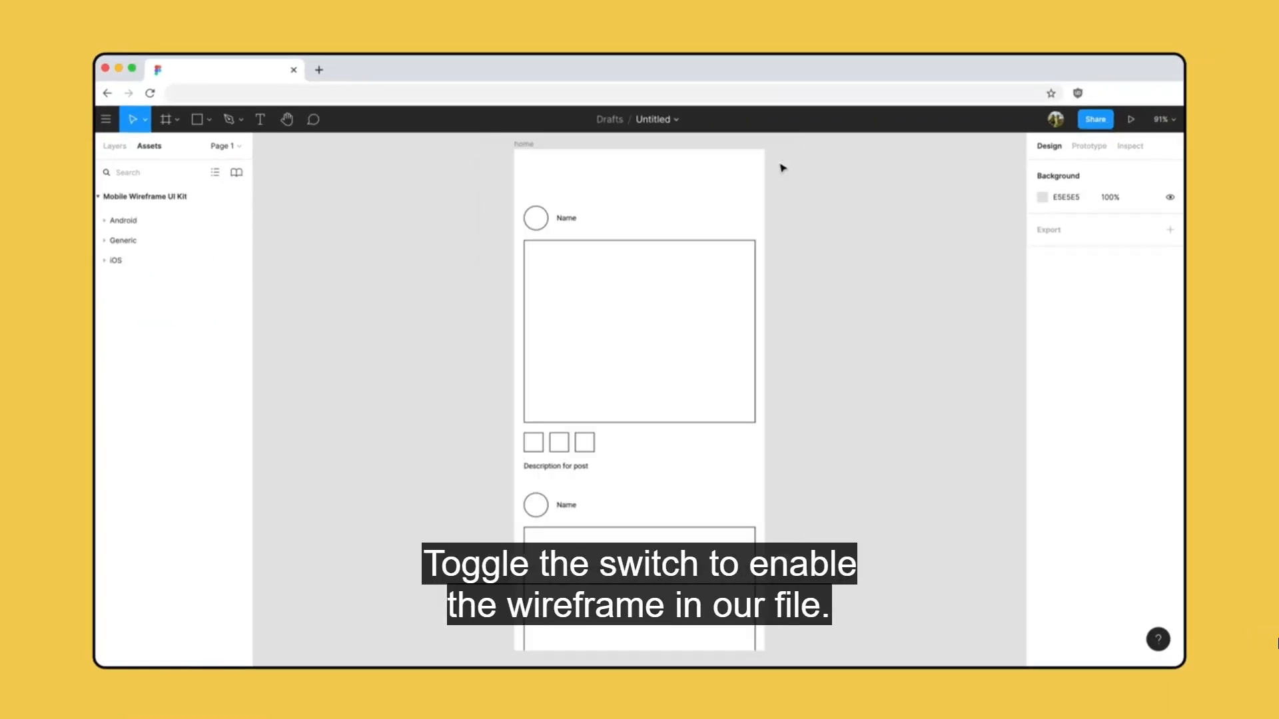
Expand the UI kit's Generic and button component groups and widen the sidebar that lists them.
left_click(107, 240)
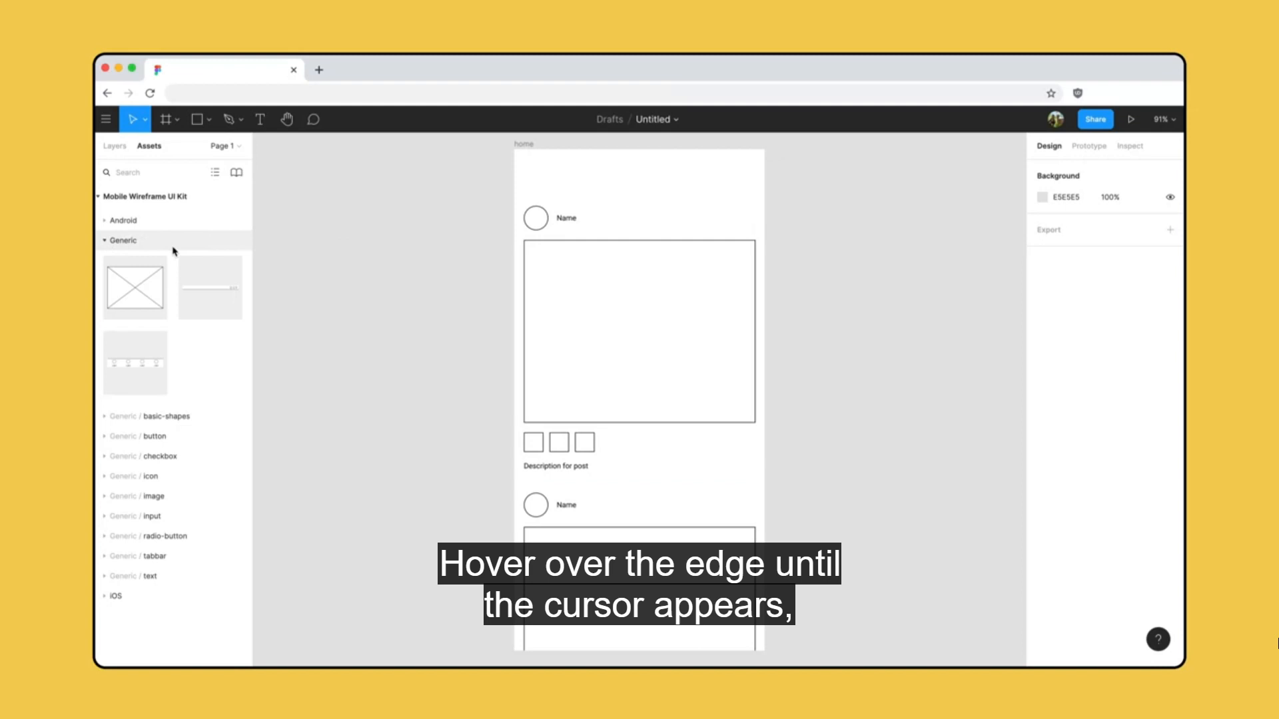
left_click_drag(252, 256, 349, 259)
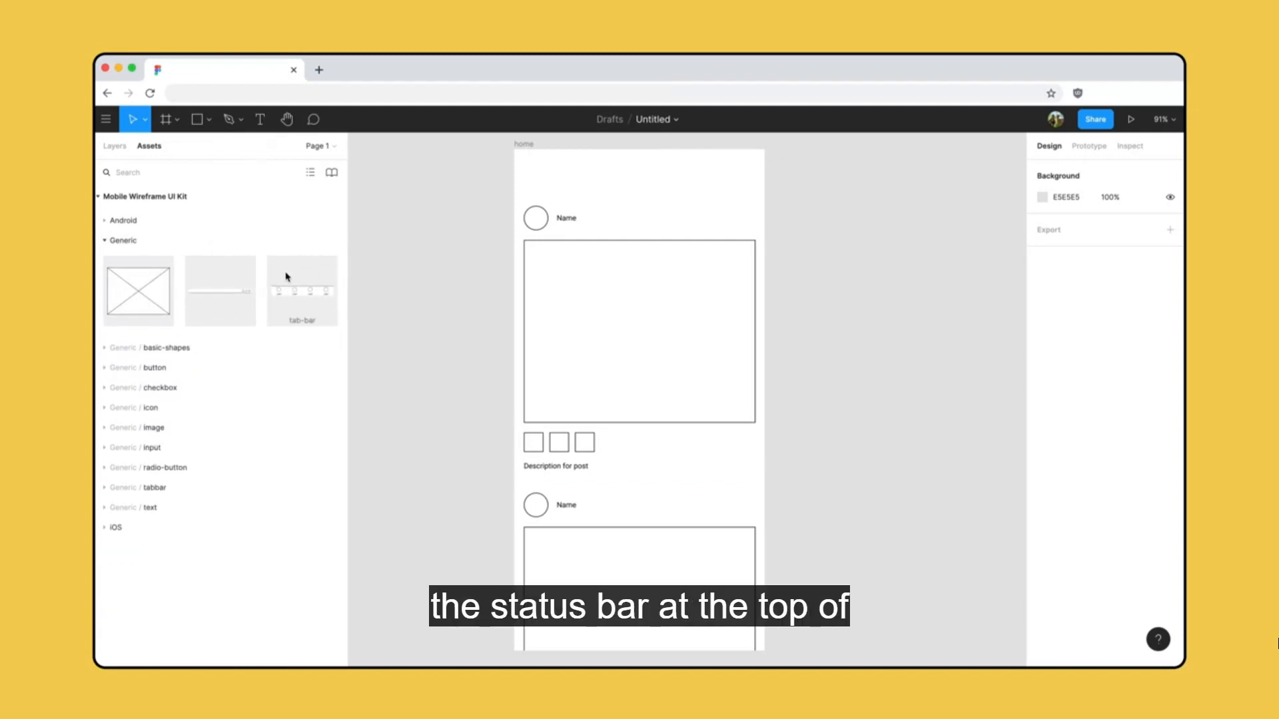
left_click(104, 370)
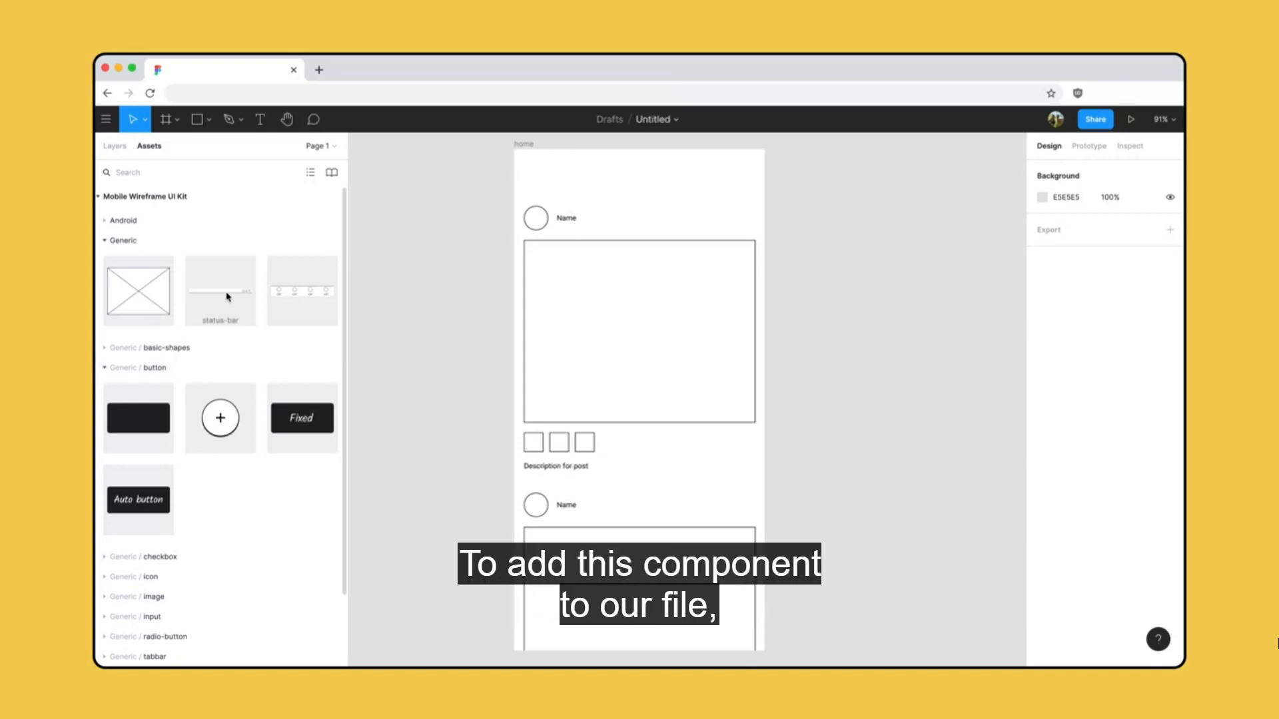
Place the status-bar component flush with the home frame's top-left corner and the round plus button near its bottom-right corner.
left_click_drag(227, 297, 611, 177)
left_click(1050, 177)
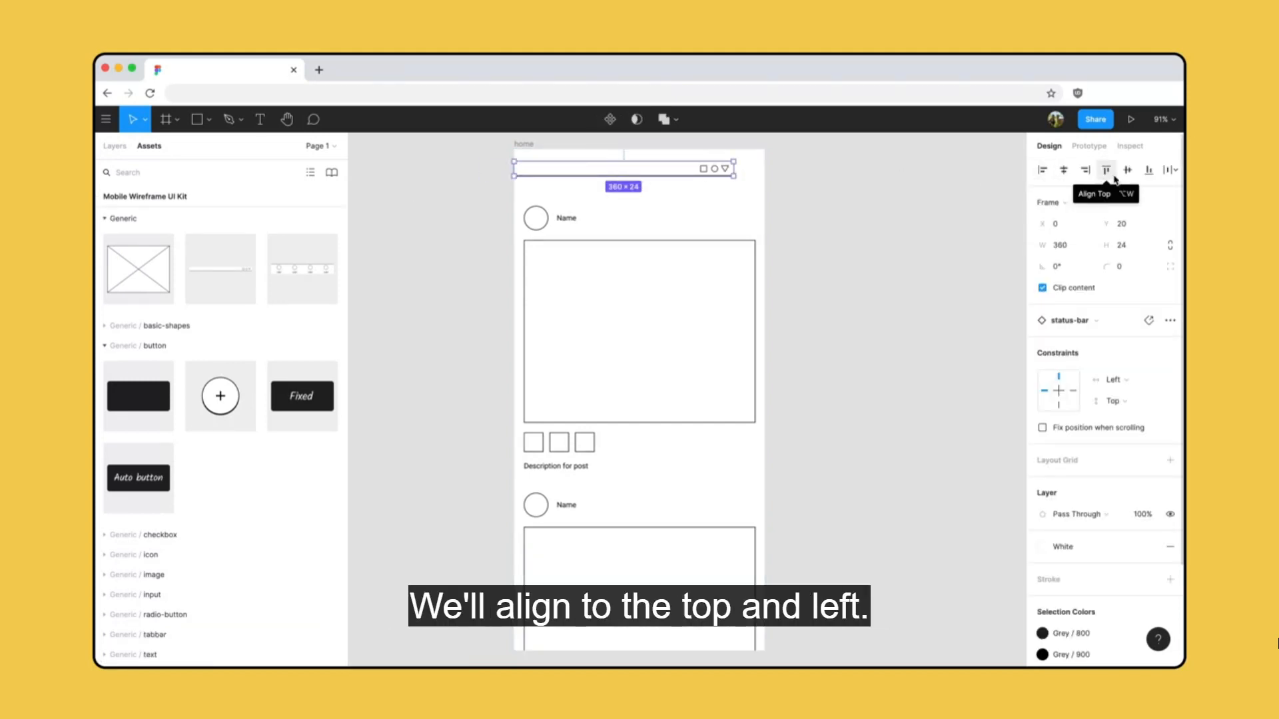
left_click(1106, 169)
left_click_drag(220, 400, 759, 629)
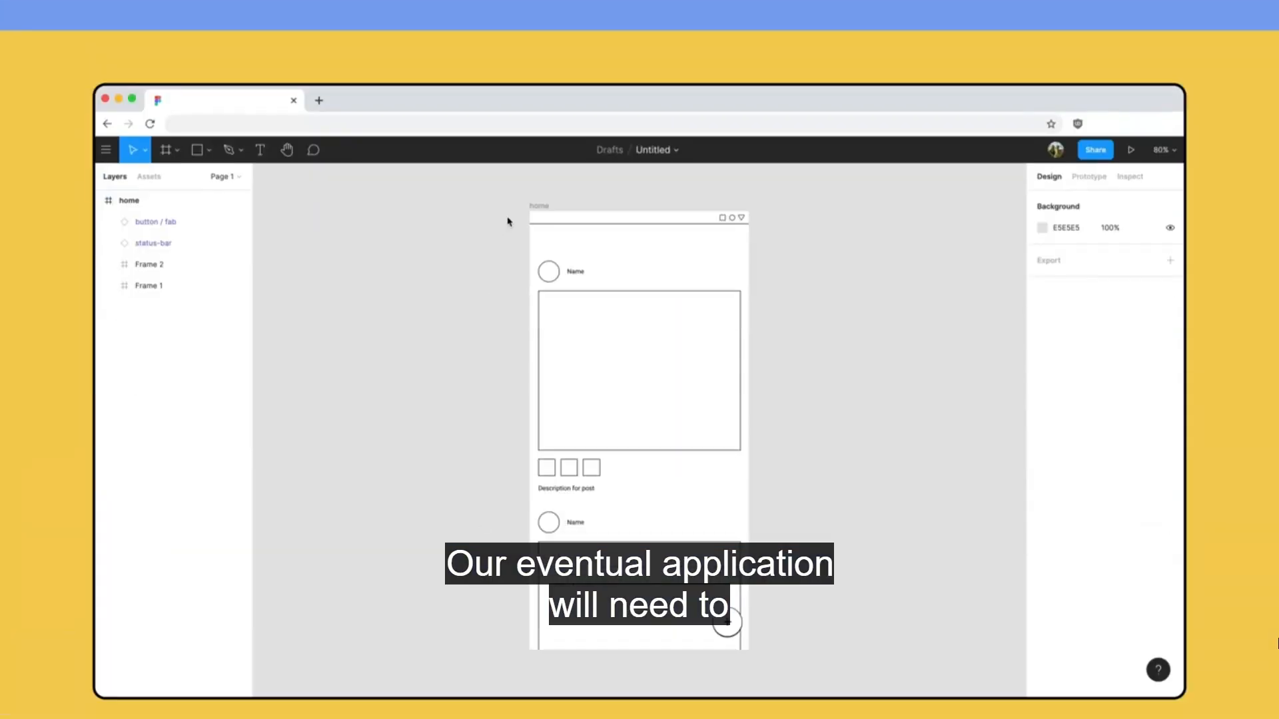
Resize the home frame from its bottom-right corner to test how its contents respond.
left_click(535, 176)
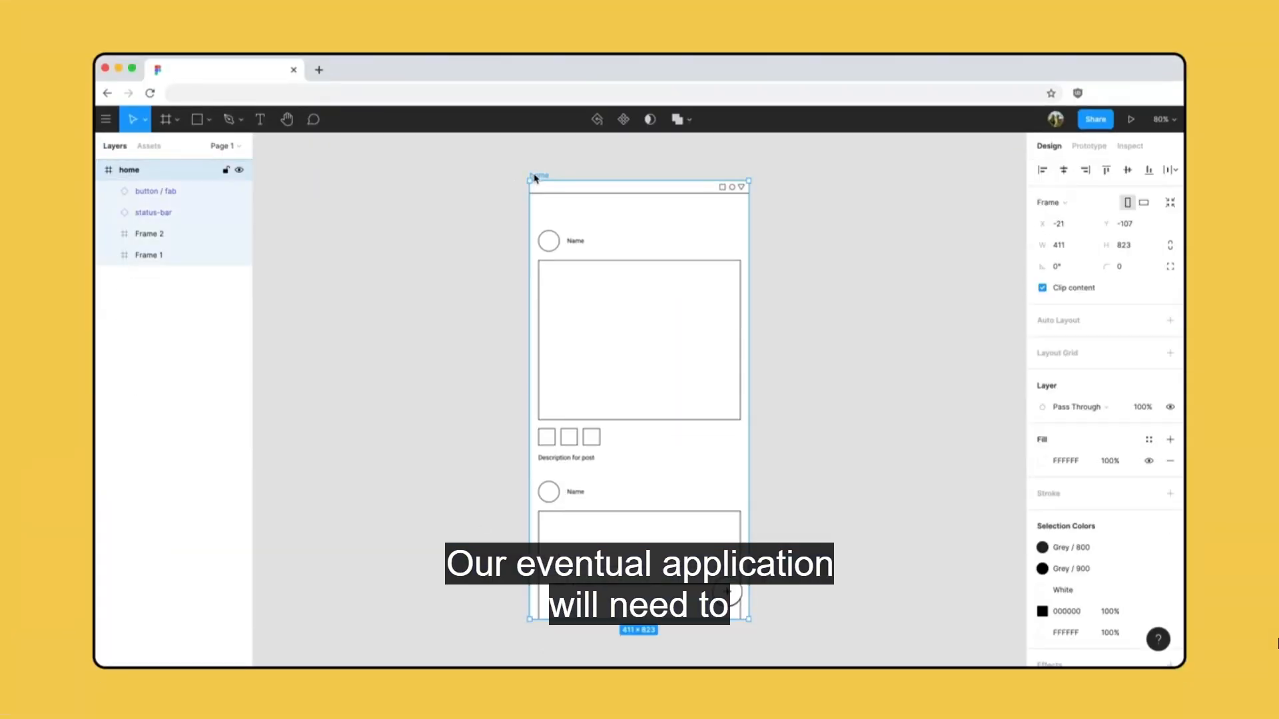
left_click_drag(748, 619, 767, 584)
Set the status bar's horizontal constraint to Left & Right and the round plus button's constraints to Right and Bottom.
left_click(640, 193)
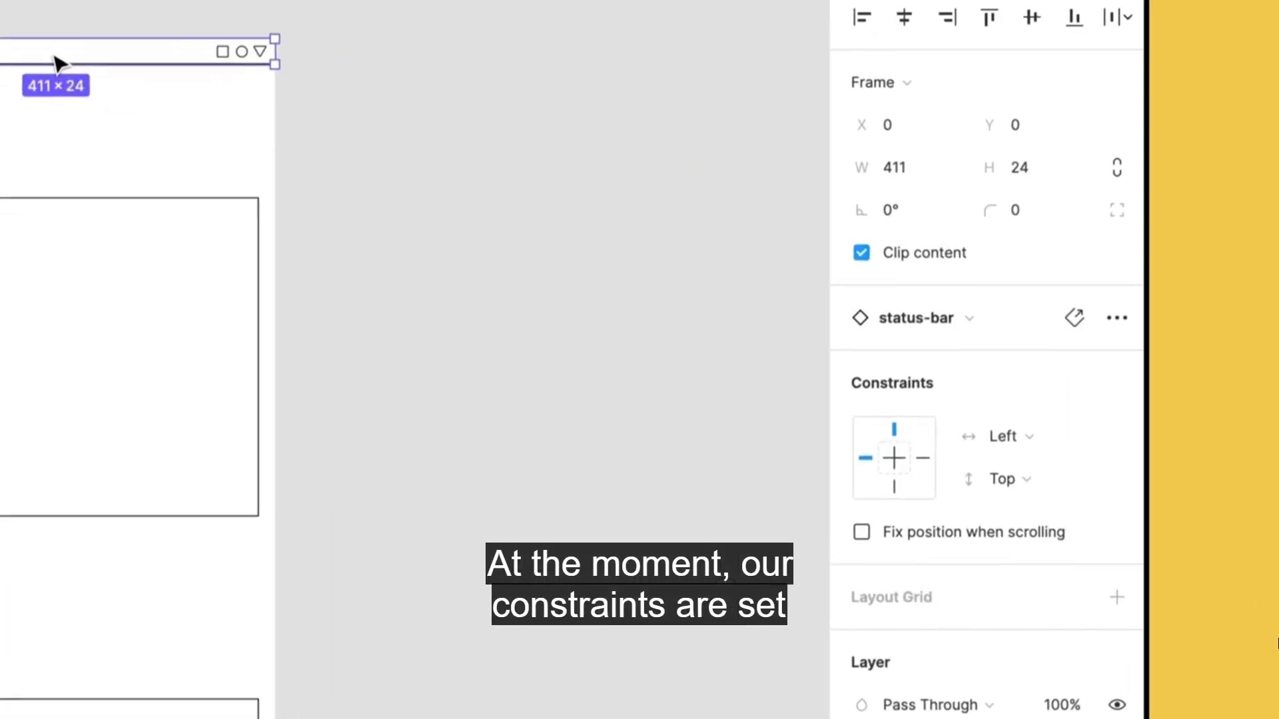
left_click(1044, 440)
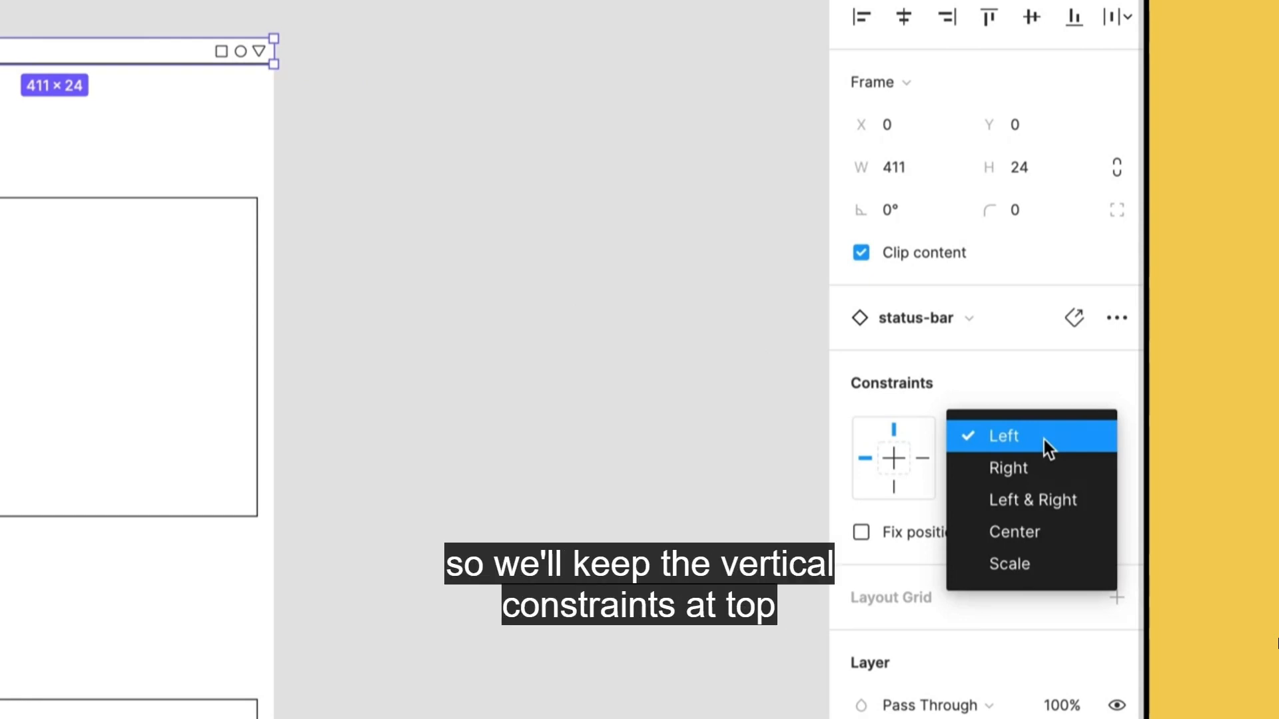
left_click(1066, 500)
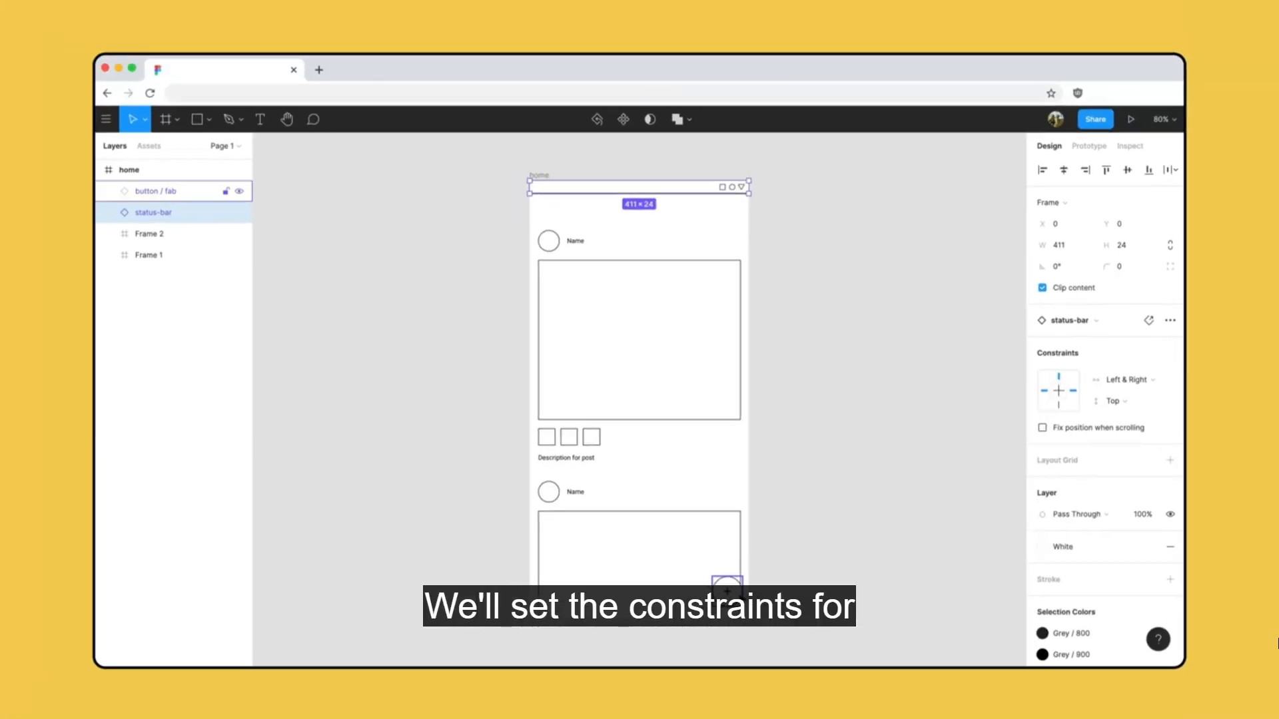
left_click(726, 590)
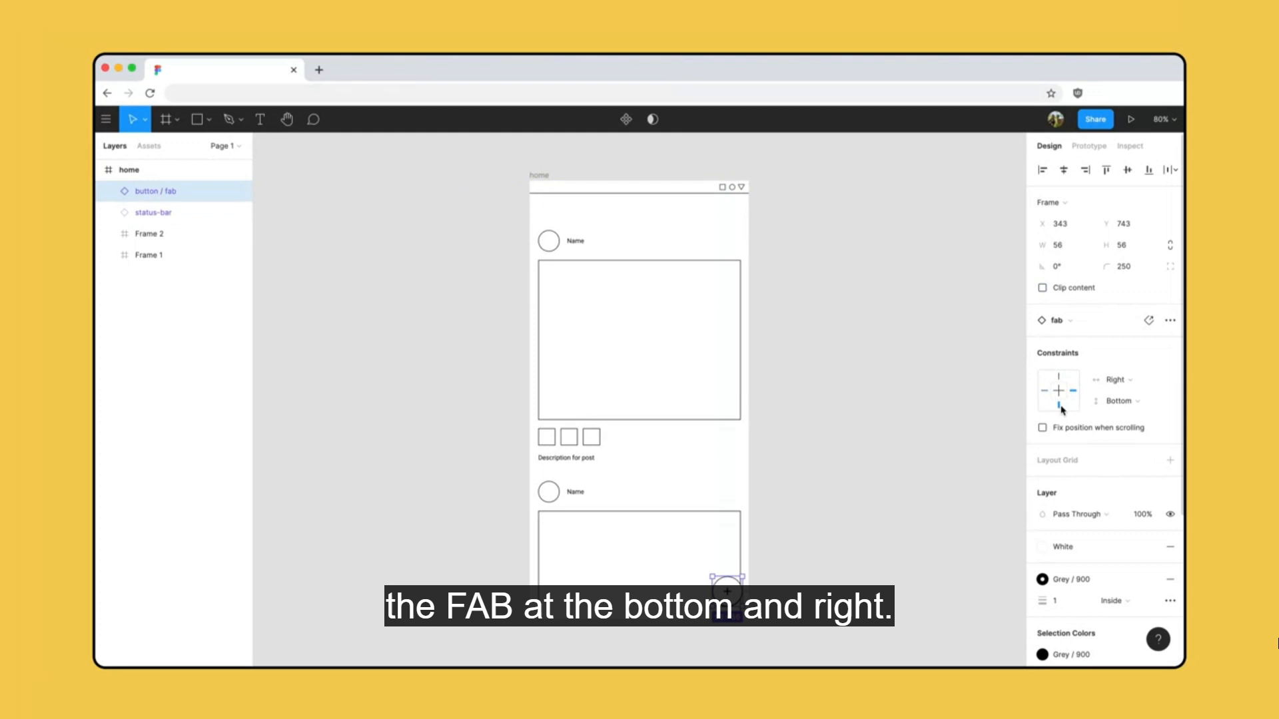
Resize the home frame from its bottom-right corner to check the newly set constraints.
left_click(540, 176)
mouse_move(749, 620)
left_mouse_down()
mouse_move(836, 629)
mouse_move(741, 603)
mouse_move(793, 619)
mouse_move(765, 619)
mouse_move(766, 631)
left_mouse_up()
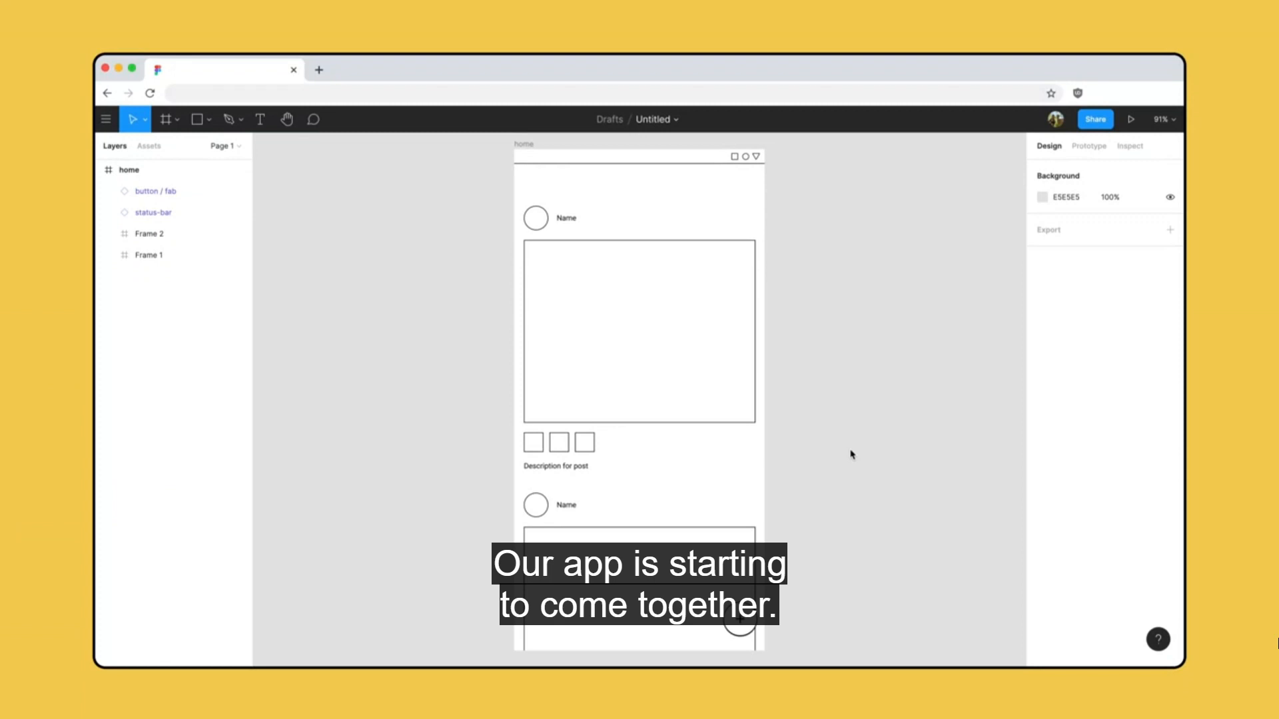
Add a Google Pixel 2 XL frame beside the home frame and place a text layer reading "Menu item" in it.
key("f")
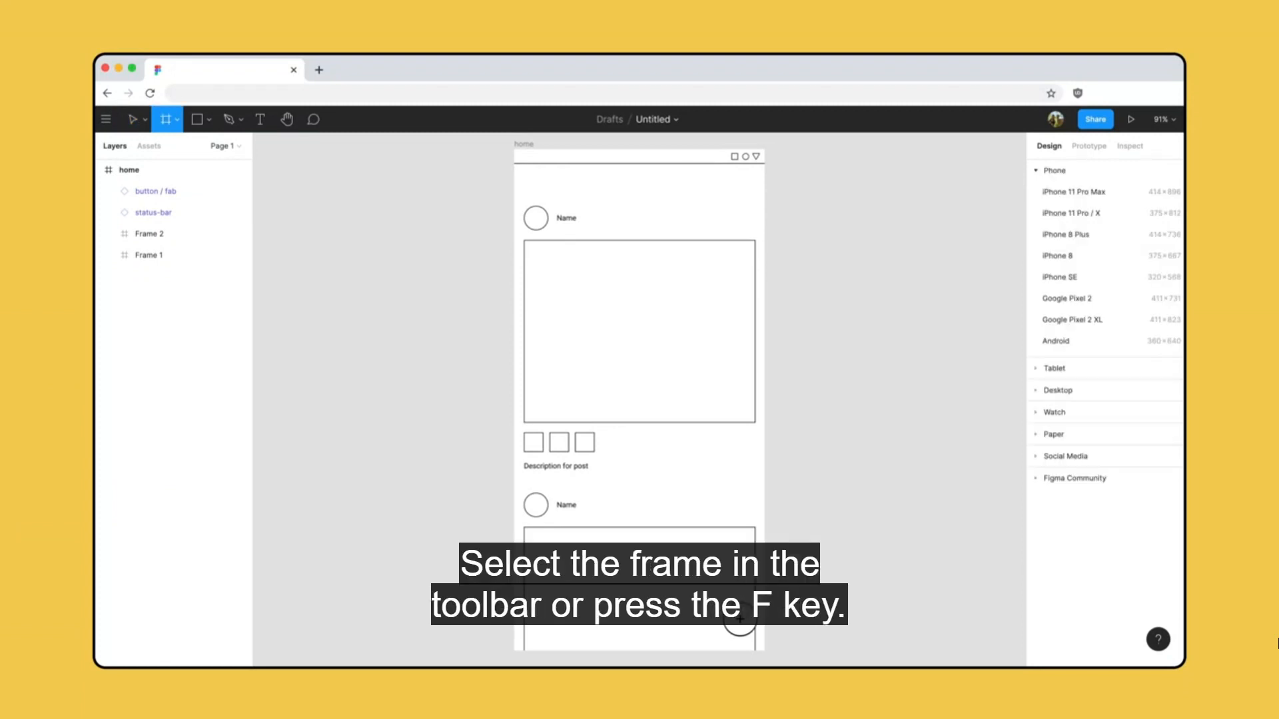
left_click(1121, 324)
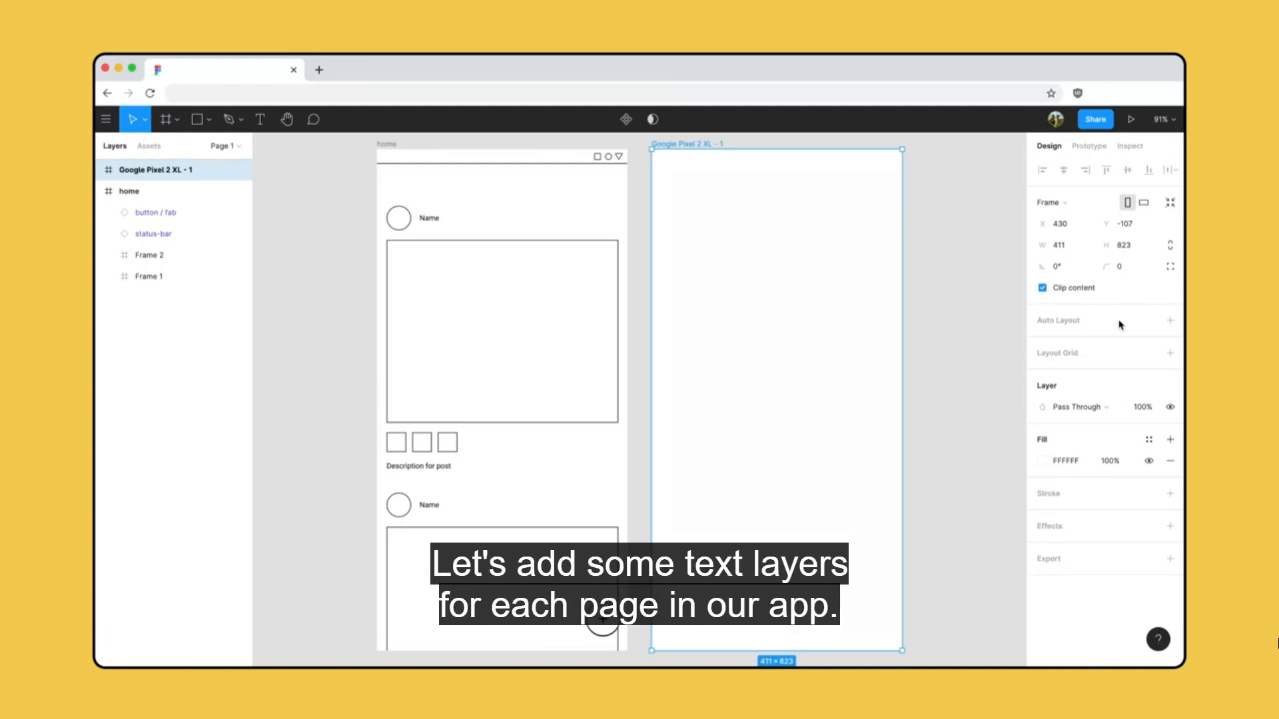
key("t")
left_click(693, 297)
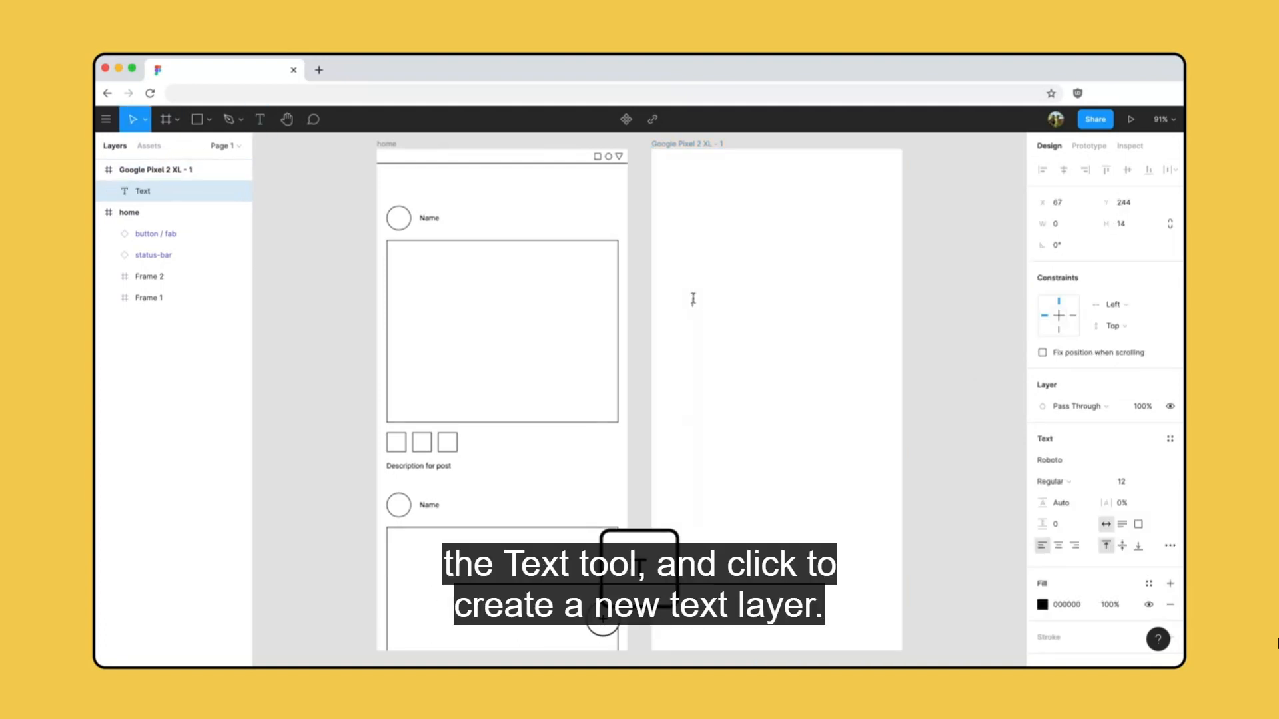
type("Menu item")
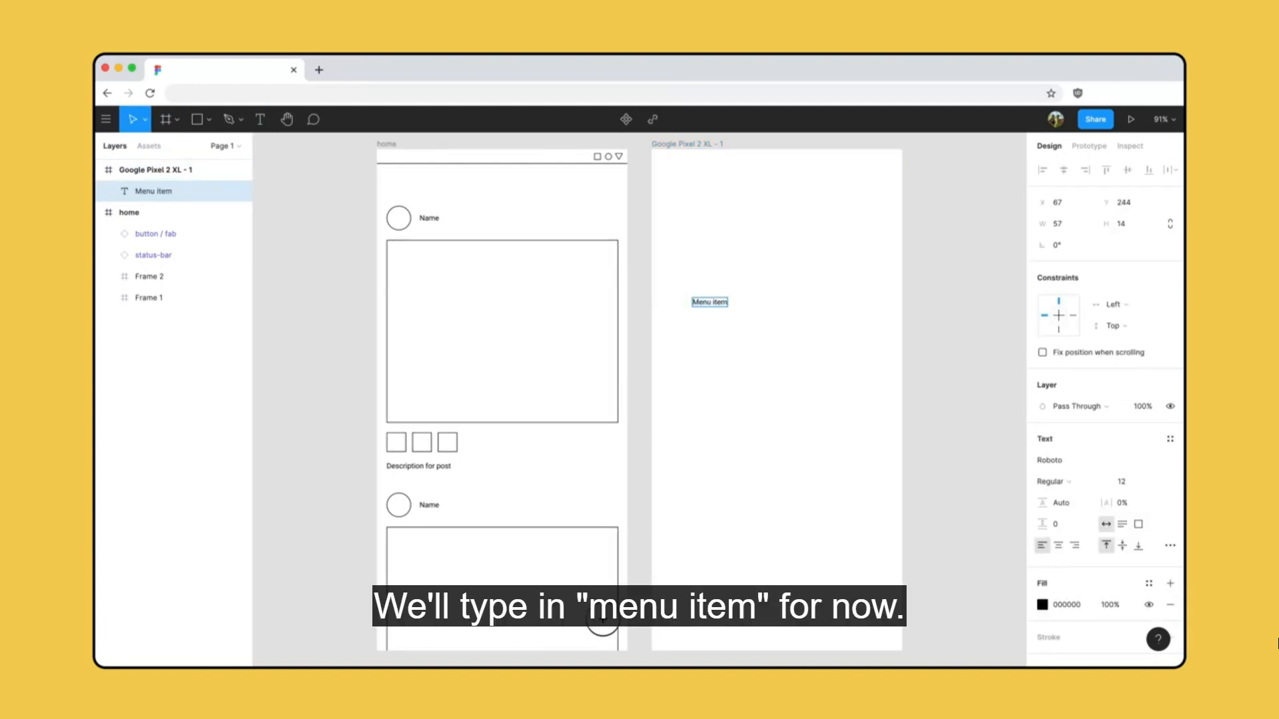
Set the menu item text layer's width to 200 and its font size to 20.
left_click(1077, 224)
type("2")
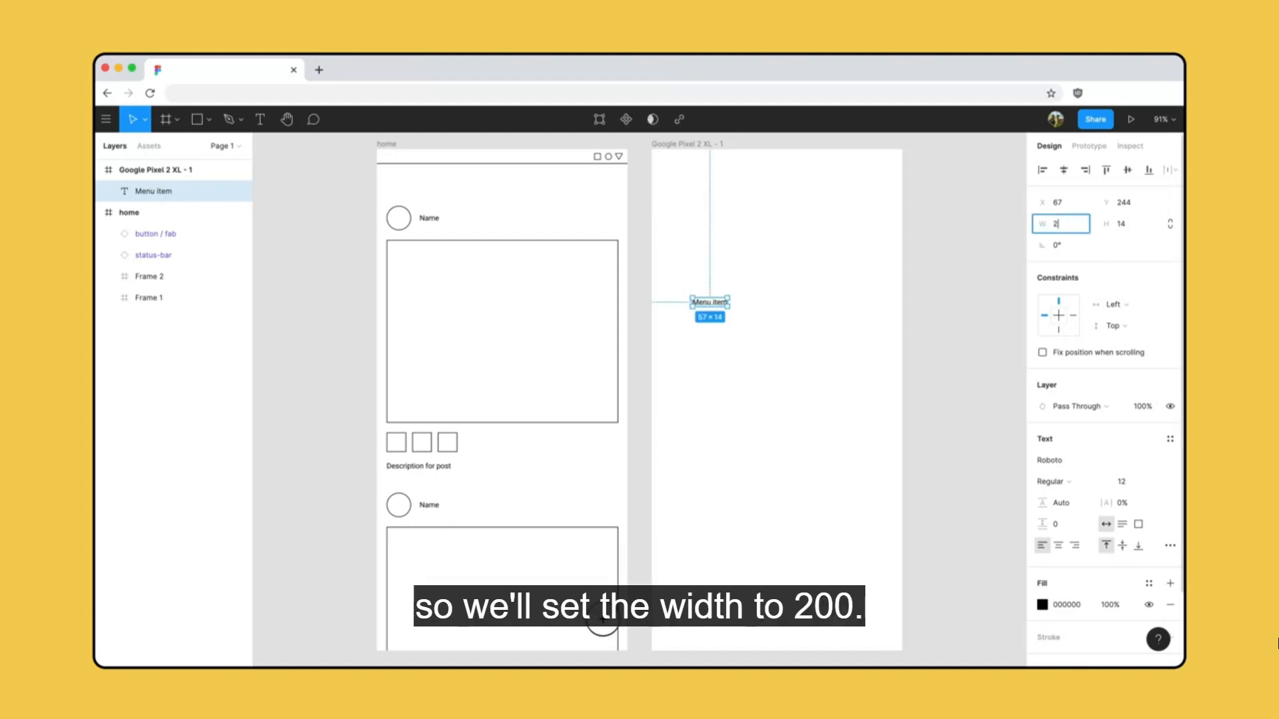
type("00")
key("Return")
key("Return")
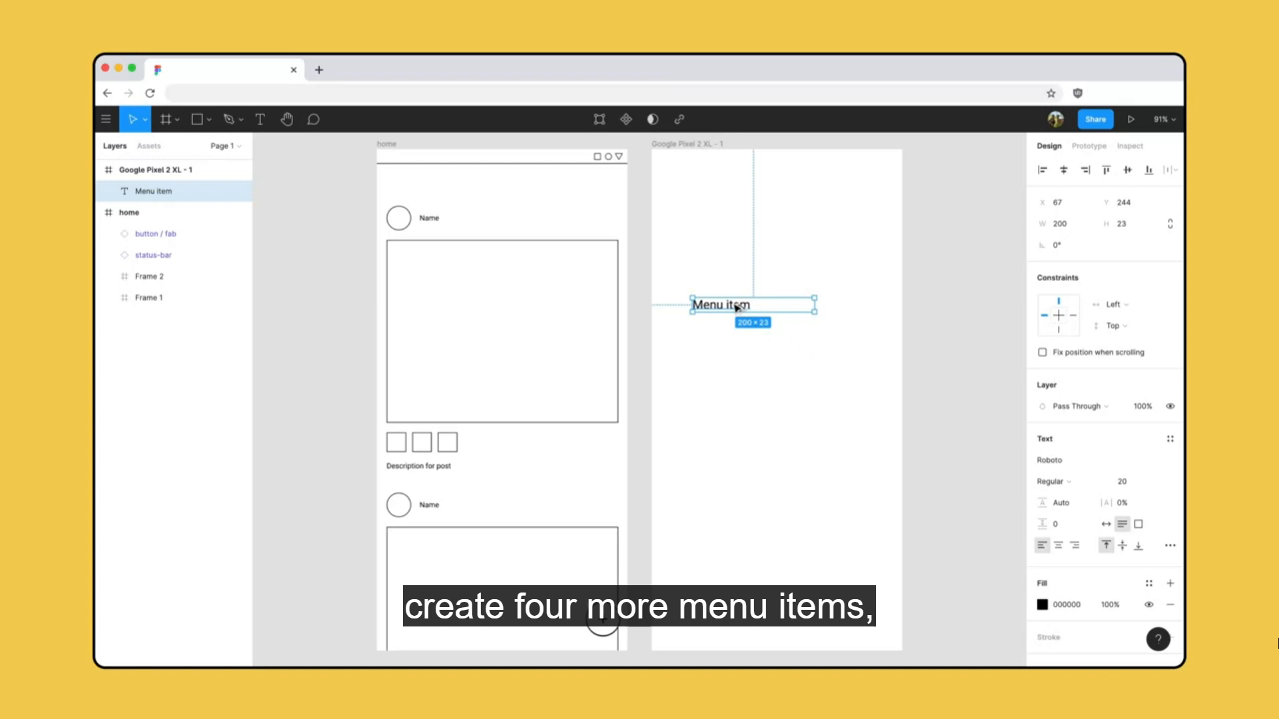
Copy the menu item a short distance straight down and repeat the duplication to make a column of six evenly spaced items.
left_click_drag(737, 308, 737, 340)
key("super+d")
key("super+d")
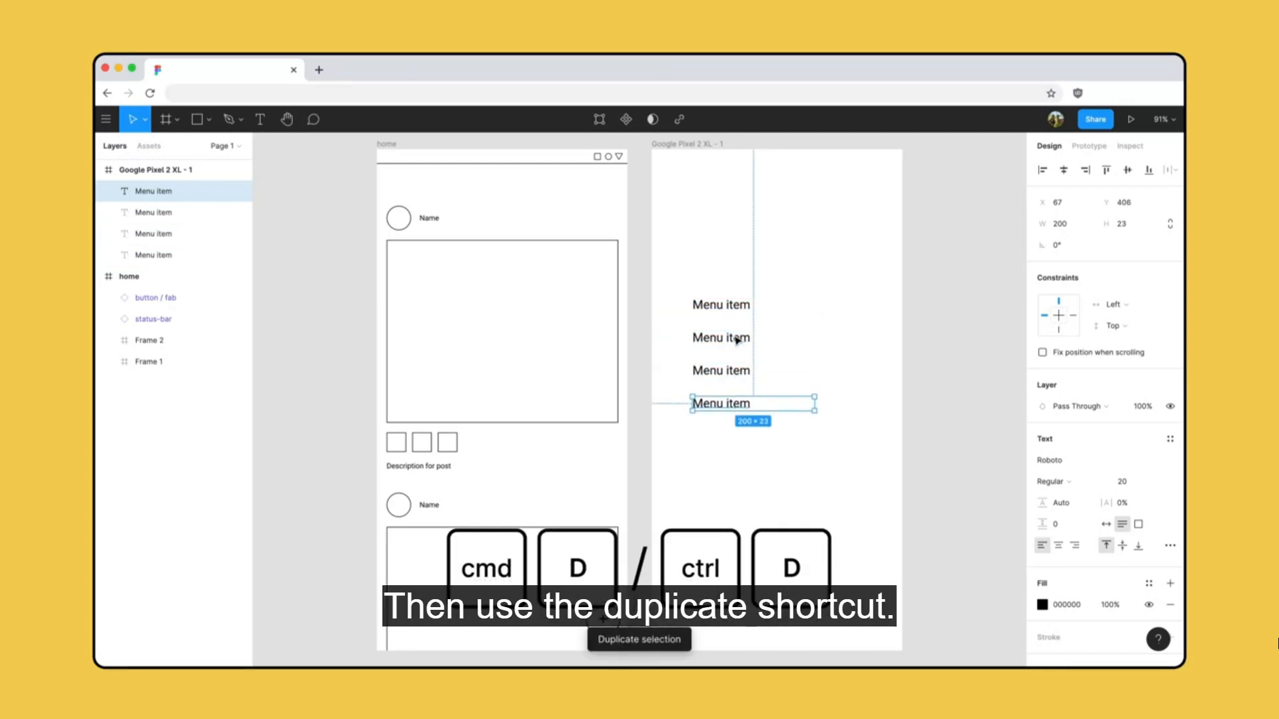
key("super+d")
key("super+d")
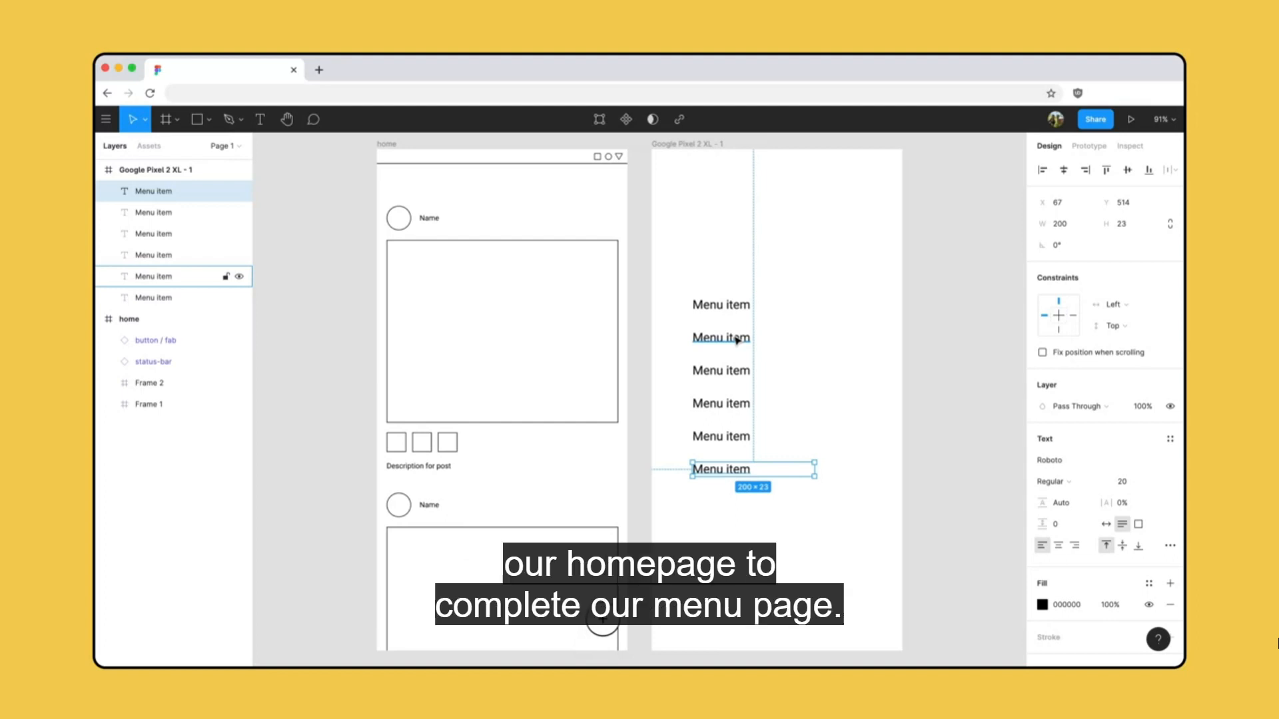
Copy the home frame's status bar and round plus button together and paste them into the new Google Pixel 2 XL frame.
left_click(589, 163)
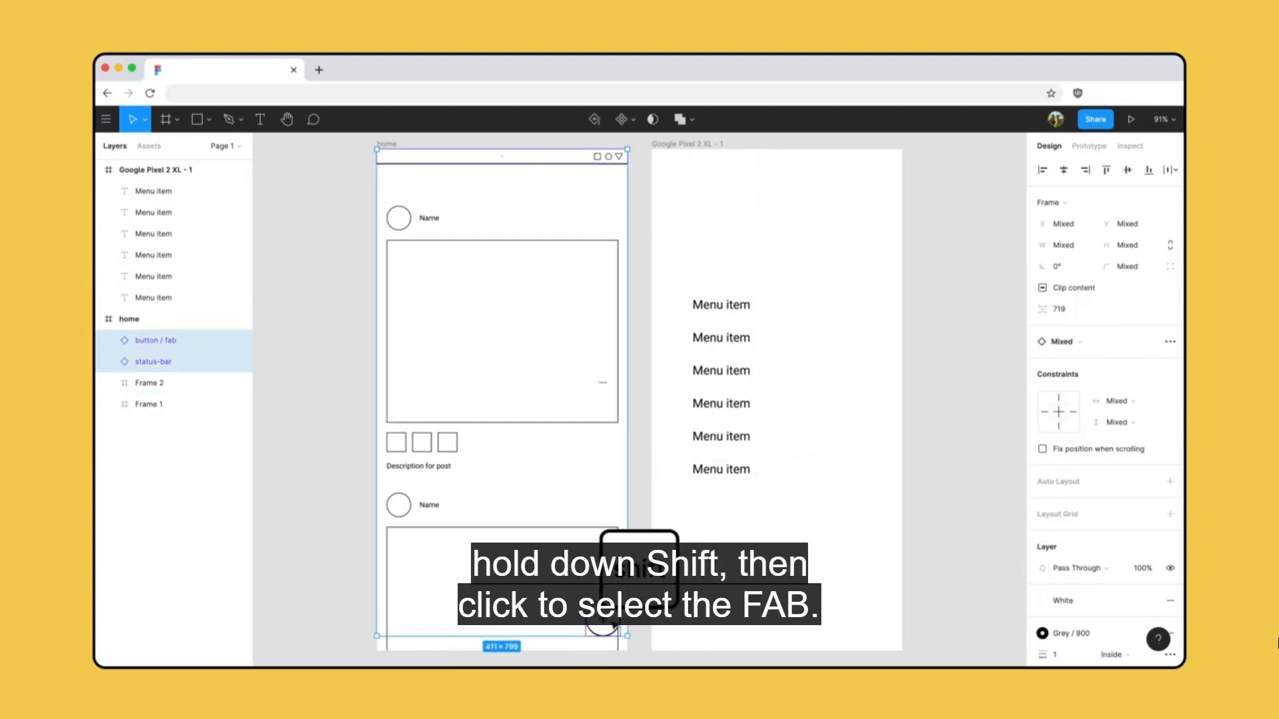
key("super+c")
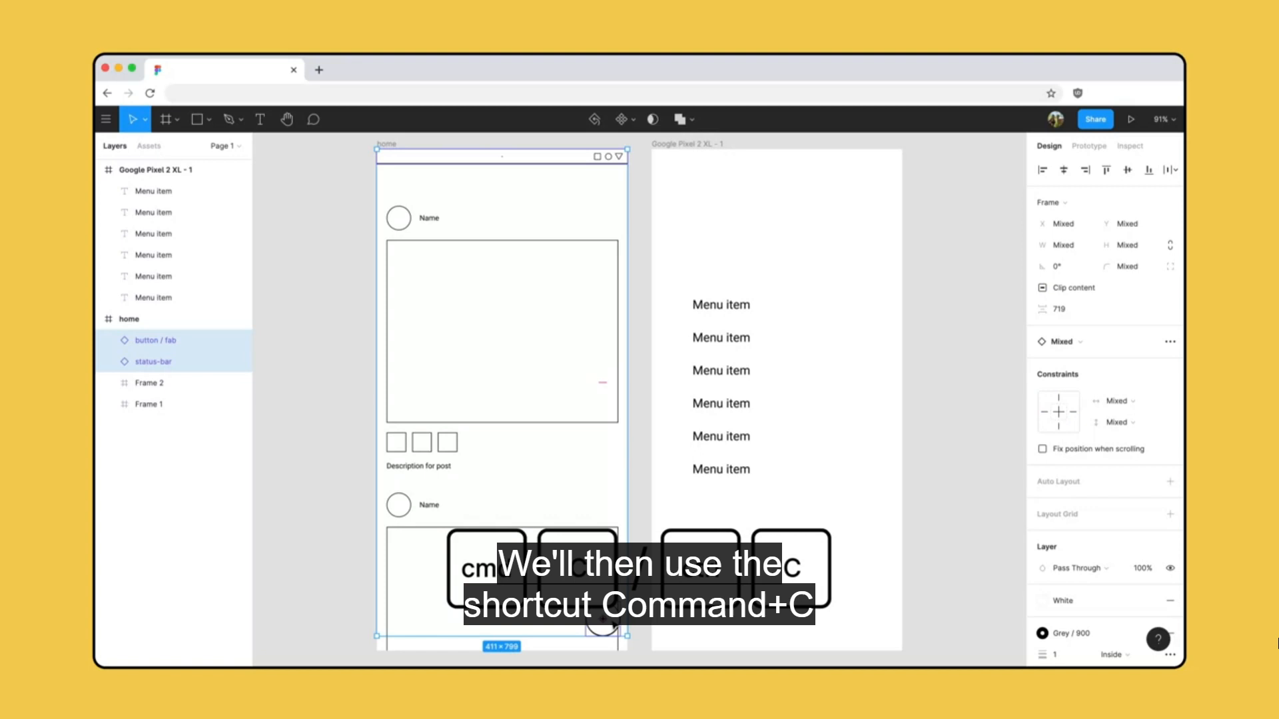
left_click(707, 145)
key("super+v")
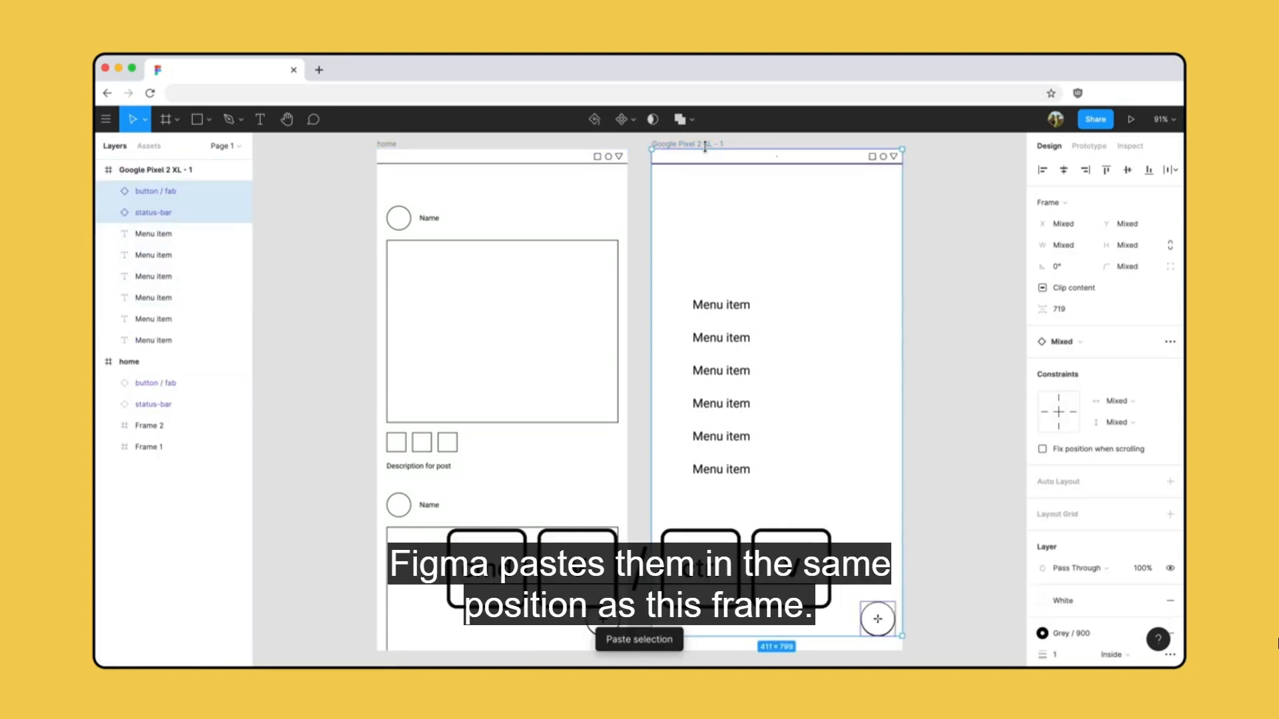
left_click(930, 238)
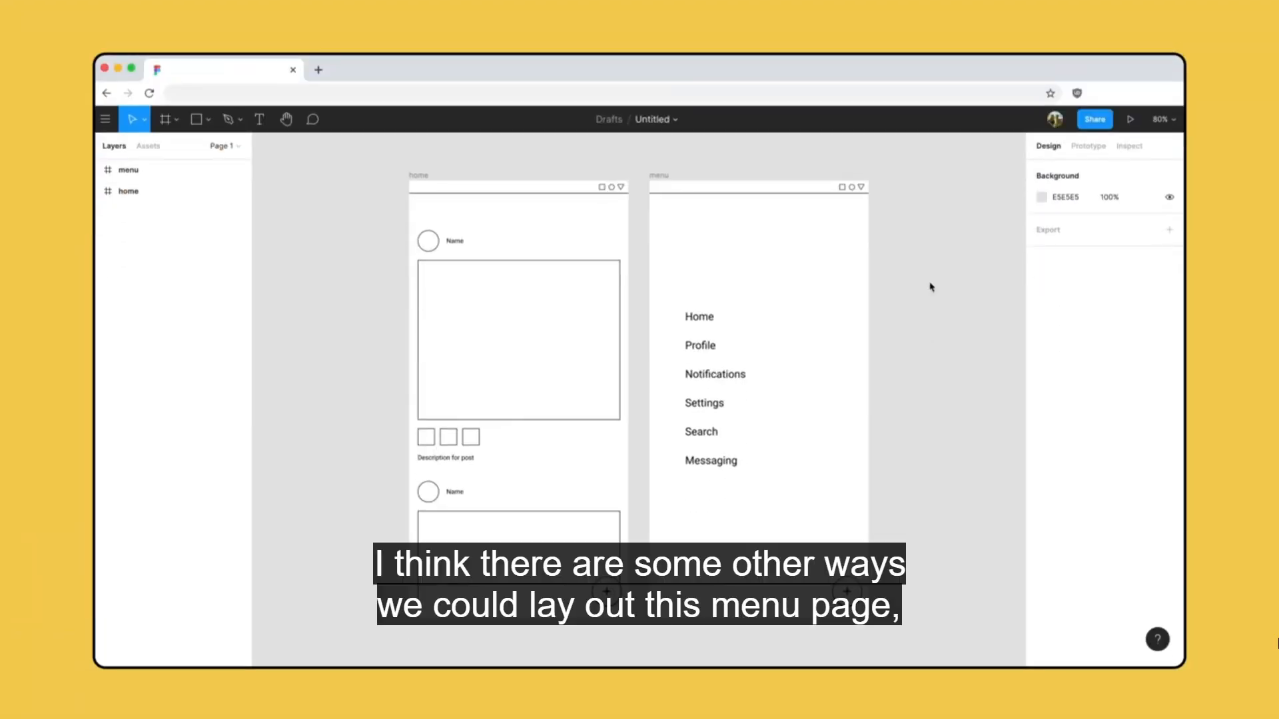
left_click(733, 220)
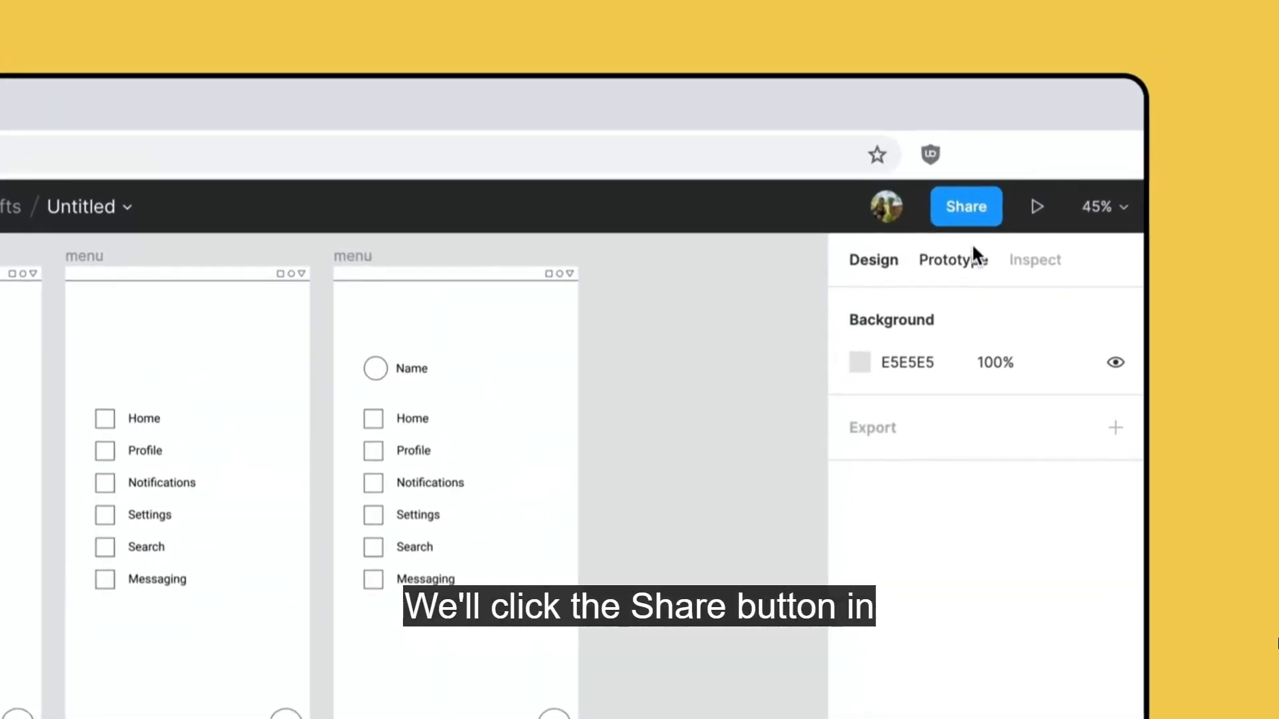
Copy the file's share link from the sharing options and close them.
left_click(1107, 125)
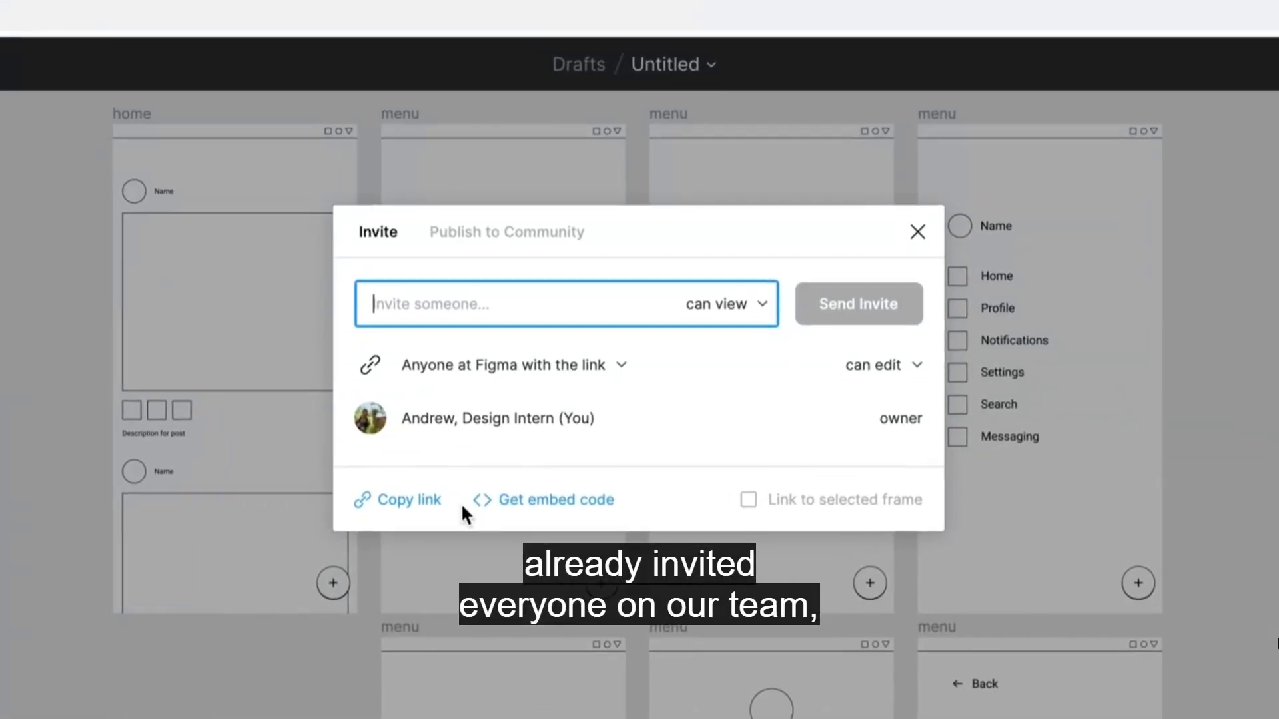
left_click(430, 509)
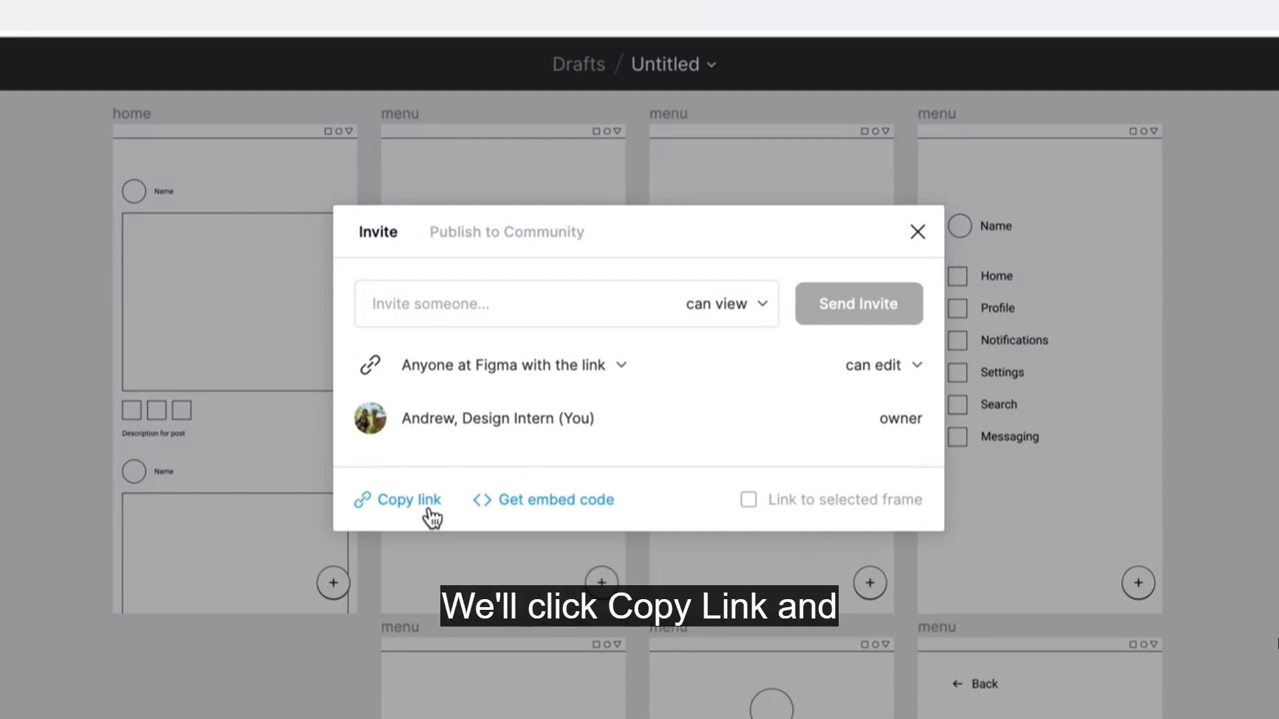
left_click(916, 233)
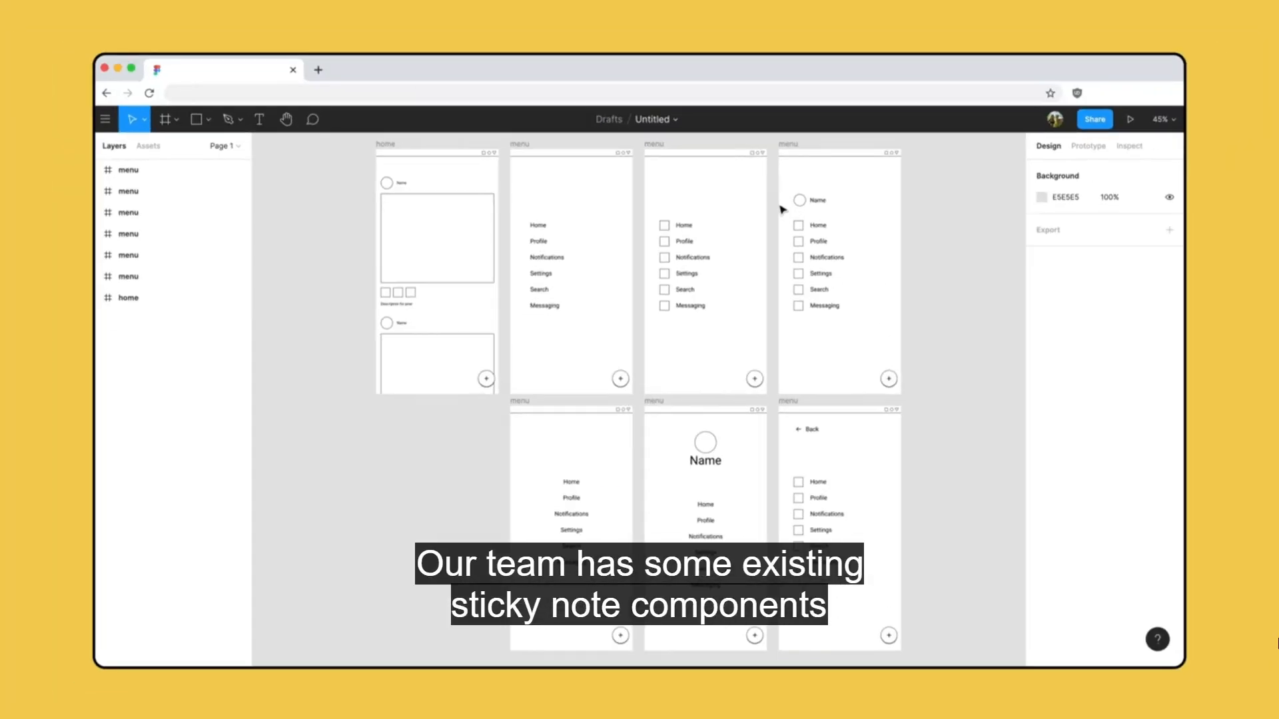
Enable the Crit notes library for this file and expand its Crit note and Crit dot sticker component groups.
left_click(148, 151)
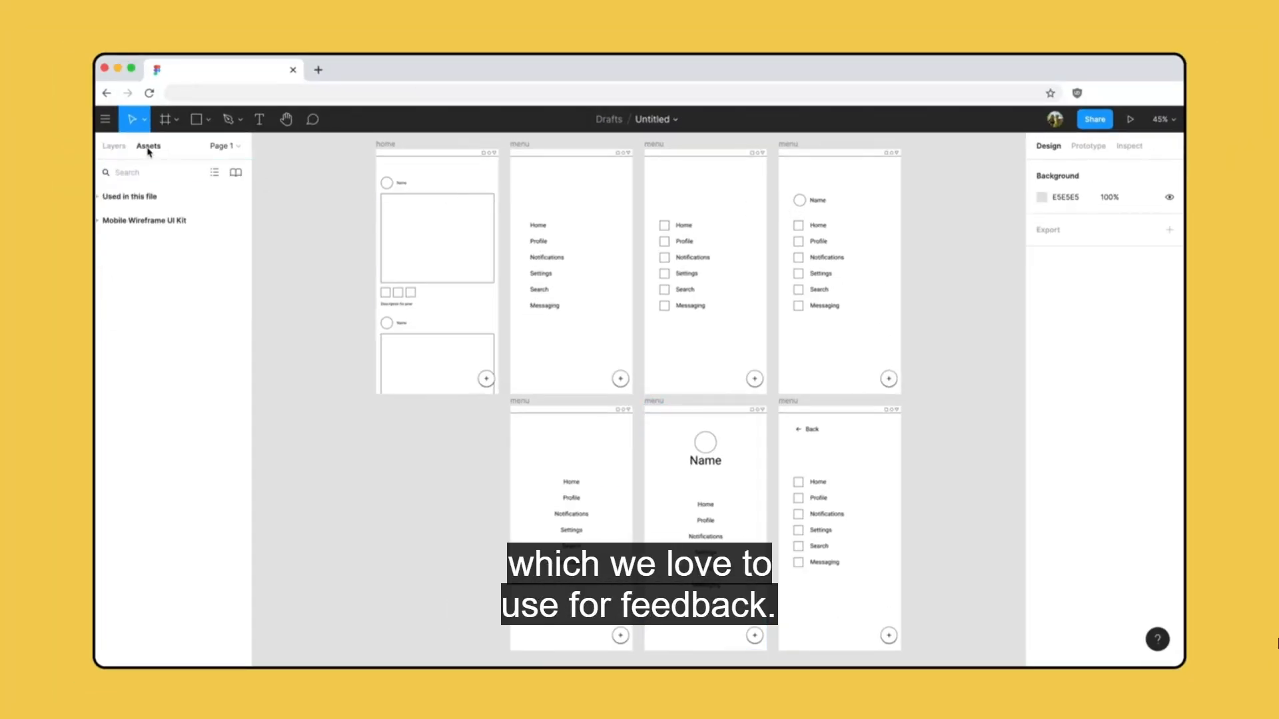
left_click(236, 176)
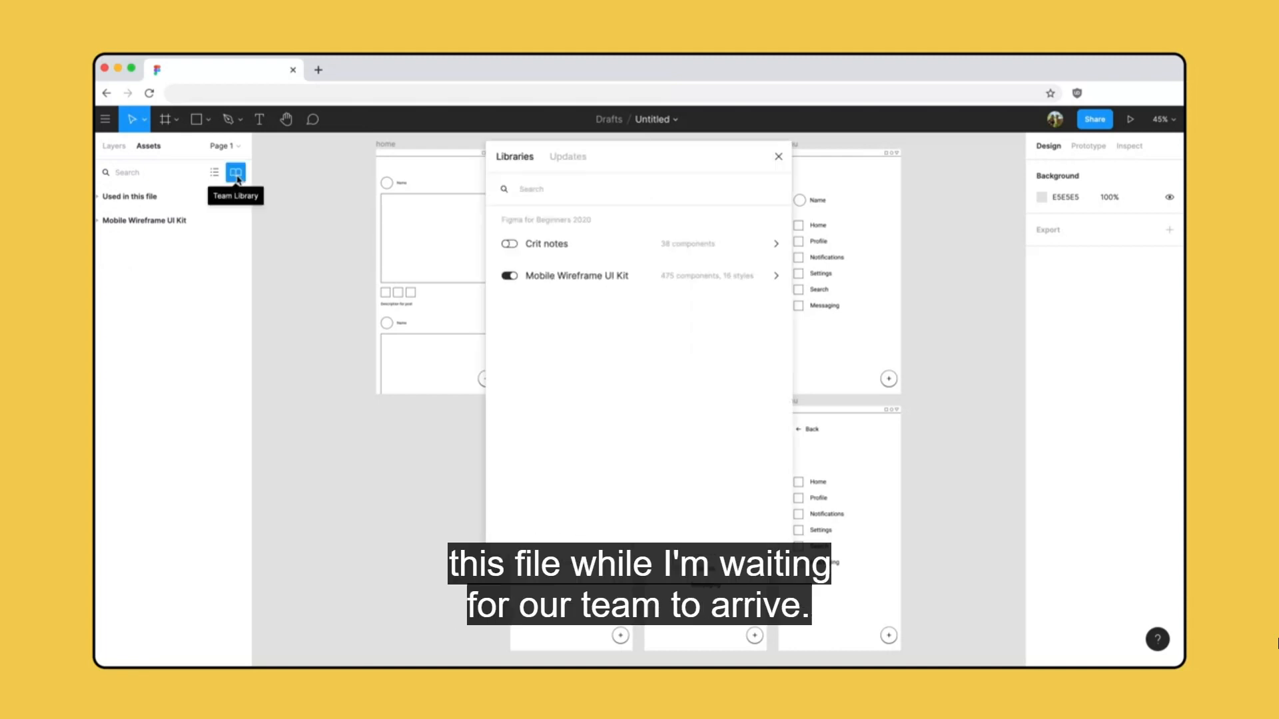
left_click(510, 244)
left_click(778, 157)
left_click(106, 265)
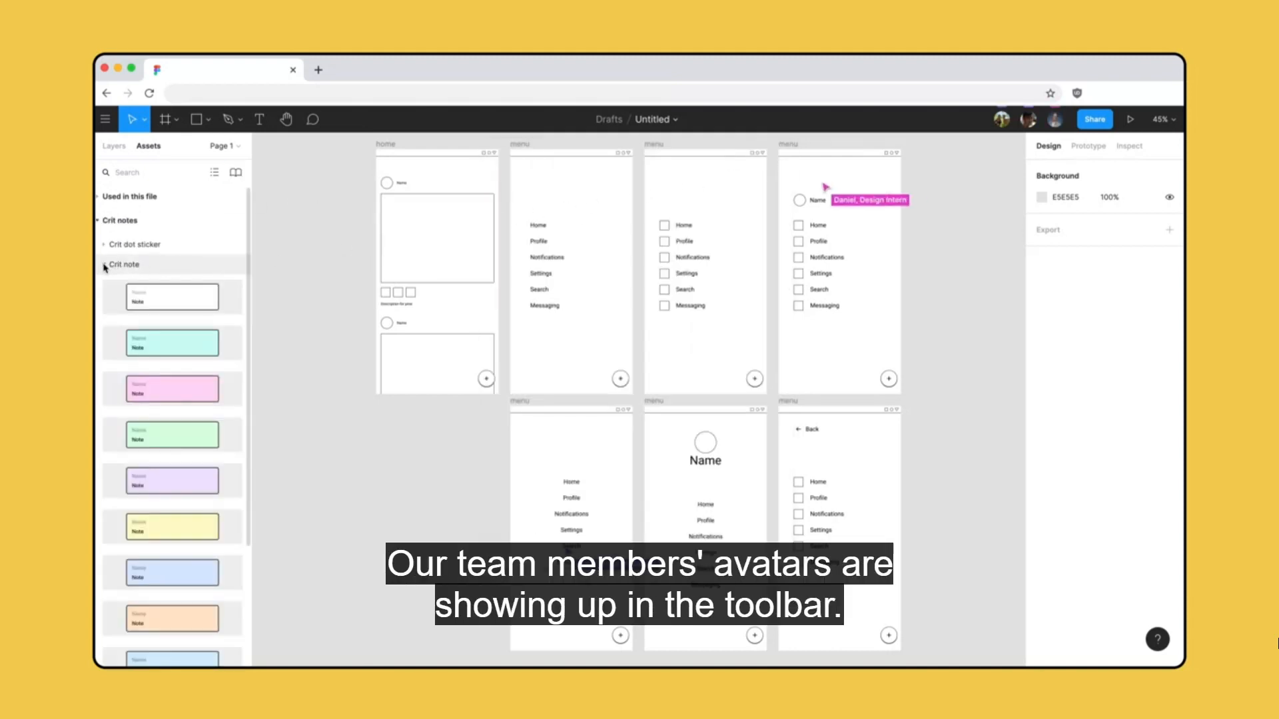
left_click(104, 244)
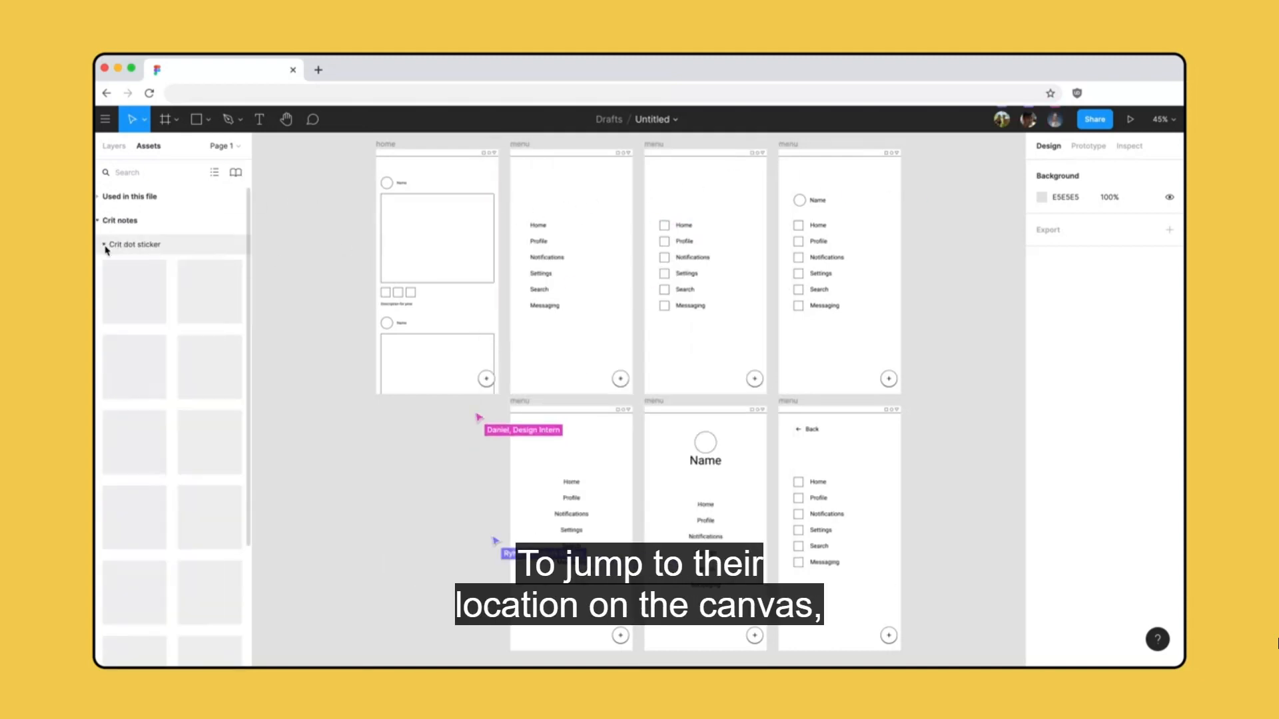
Observe a teammate's view of the file to follow their work on the menu designs.
left_click(1054, 121)
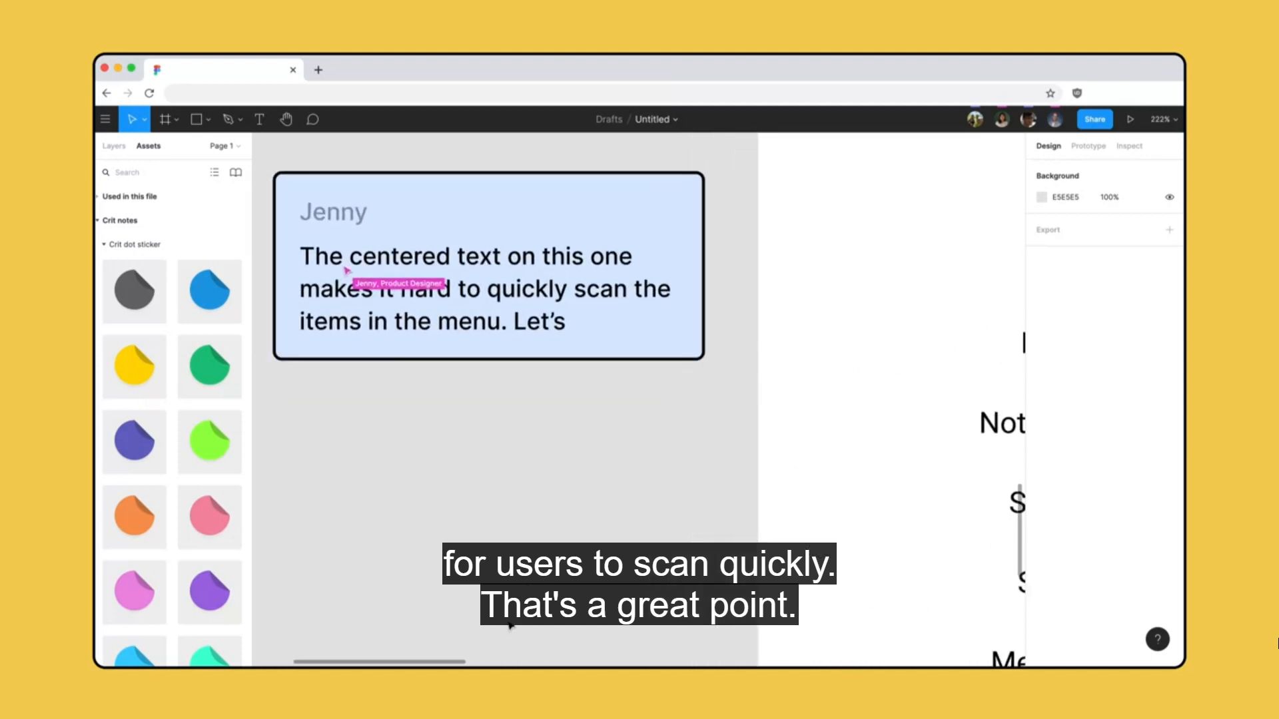
left_click(1054, 120)
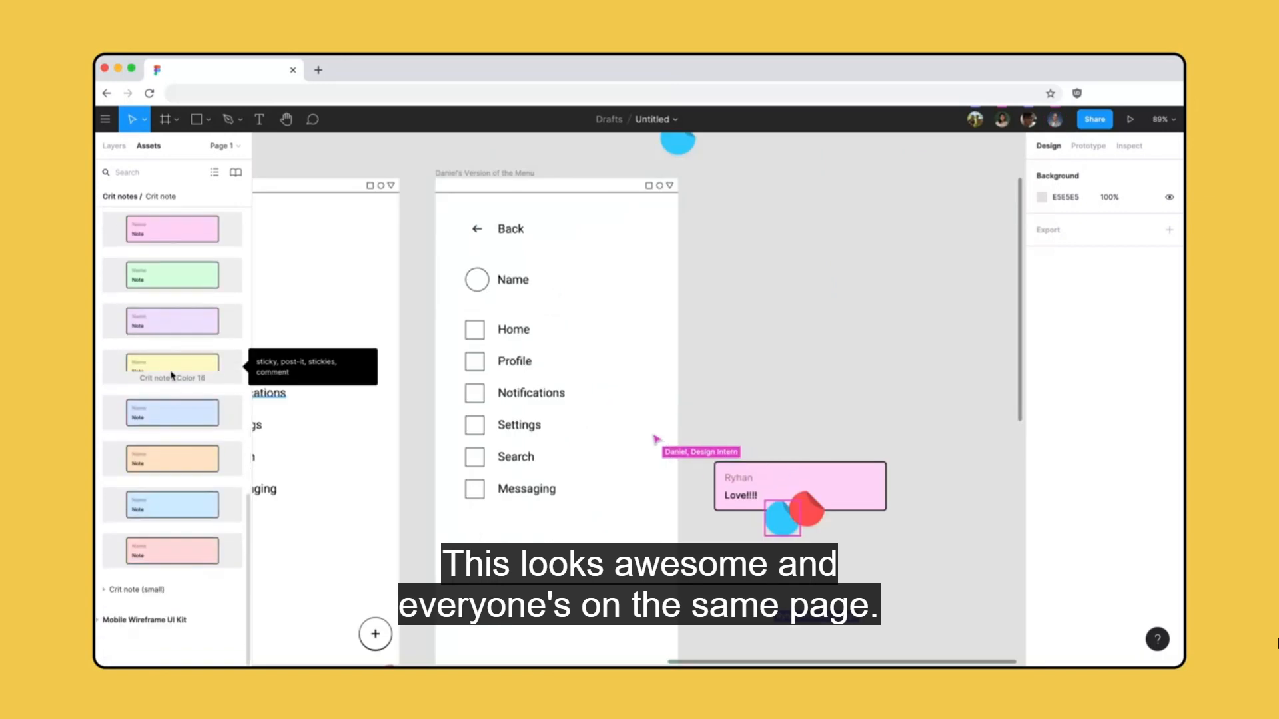
Place a yellow crit note below the pink note beside the combined menu frame and enter the author's name on it.
left_click_drag(171, 371, 829, 561)
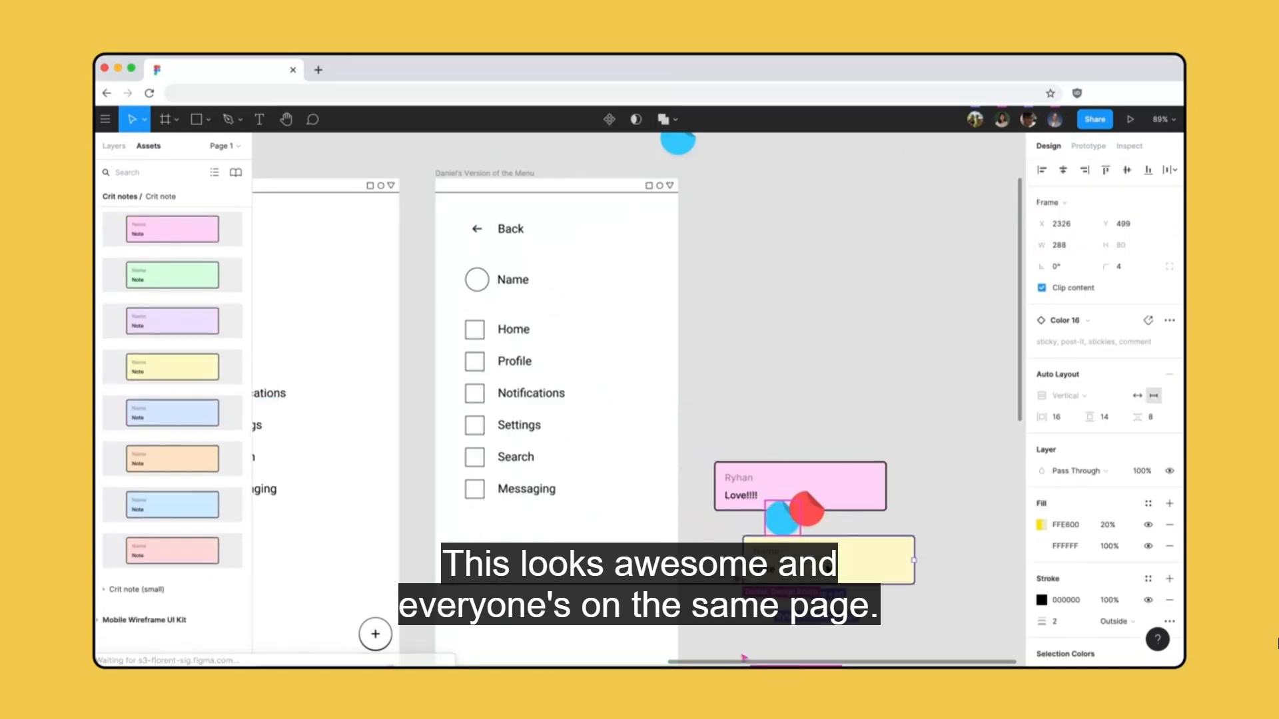
double_click(771, 554)
type("Andrew")
double_click(766, 571)
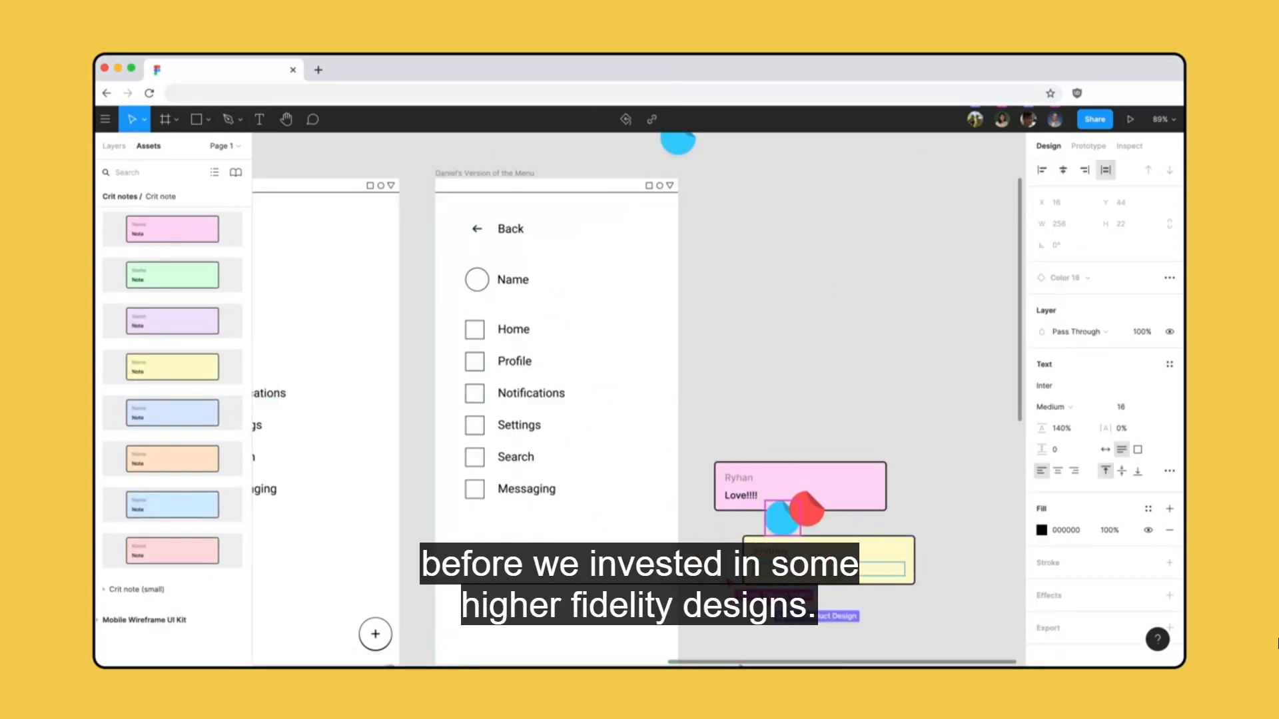
left_click(919, 497)
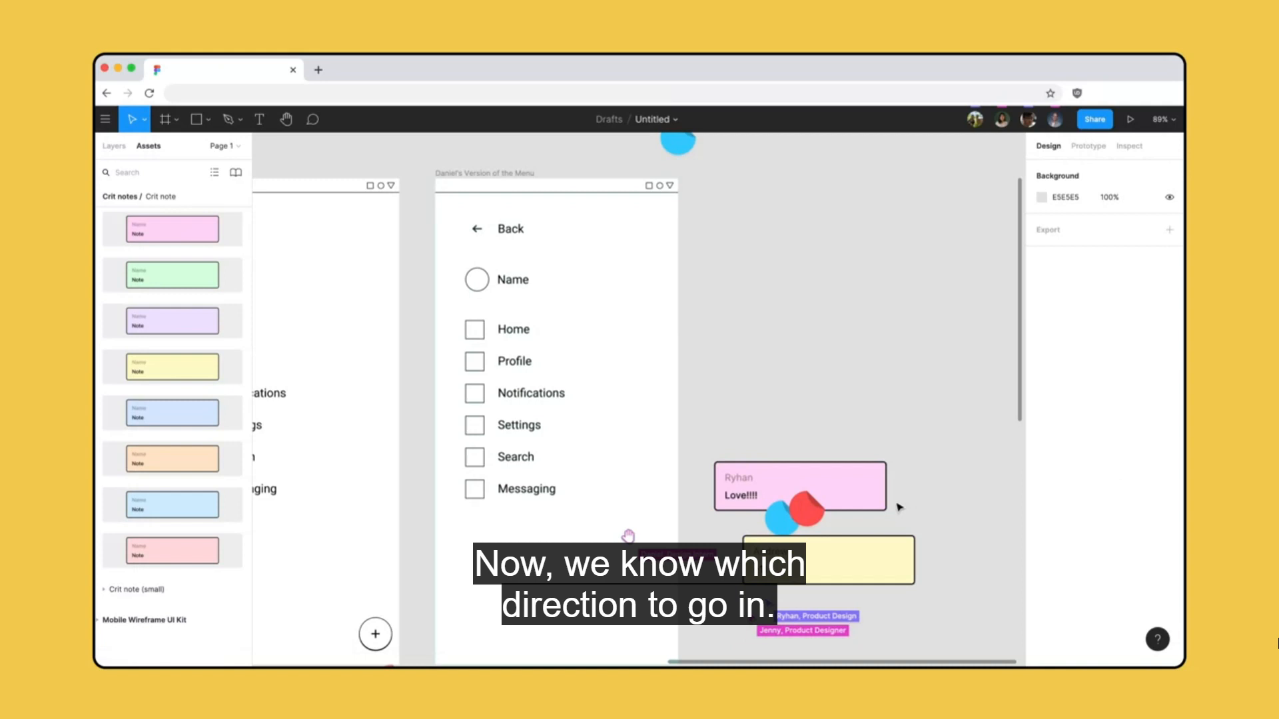